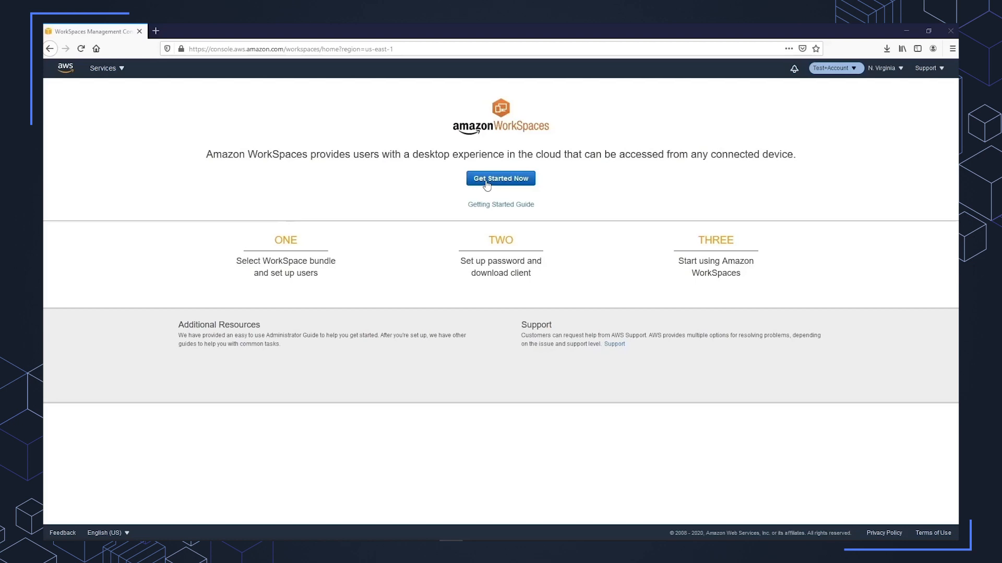
Start the advanced WorkSpaces setup with AWS Managed Microsoft AD as the directory type.
click(487, 184)
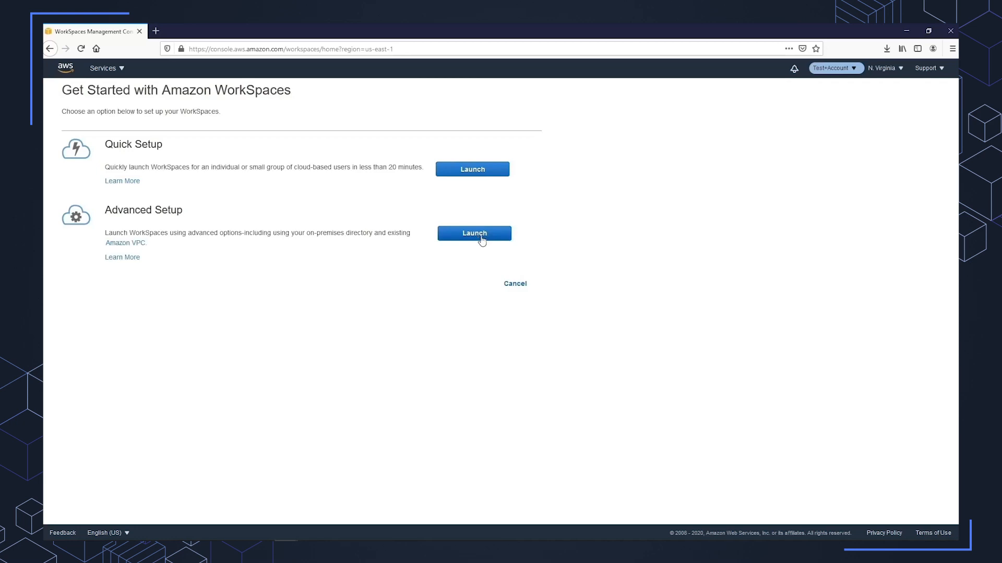
click(479, 240)
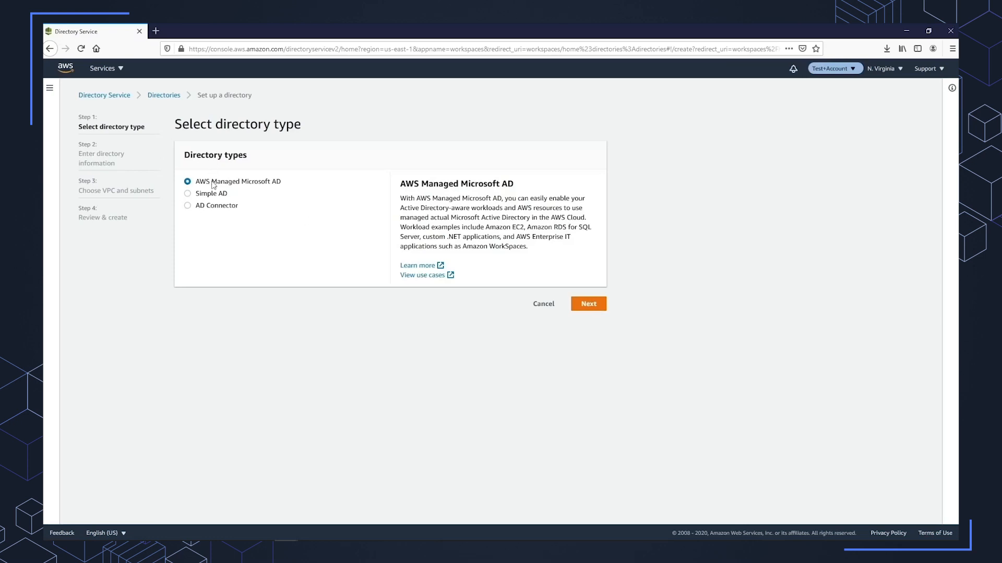
click(581, 305)
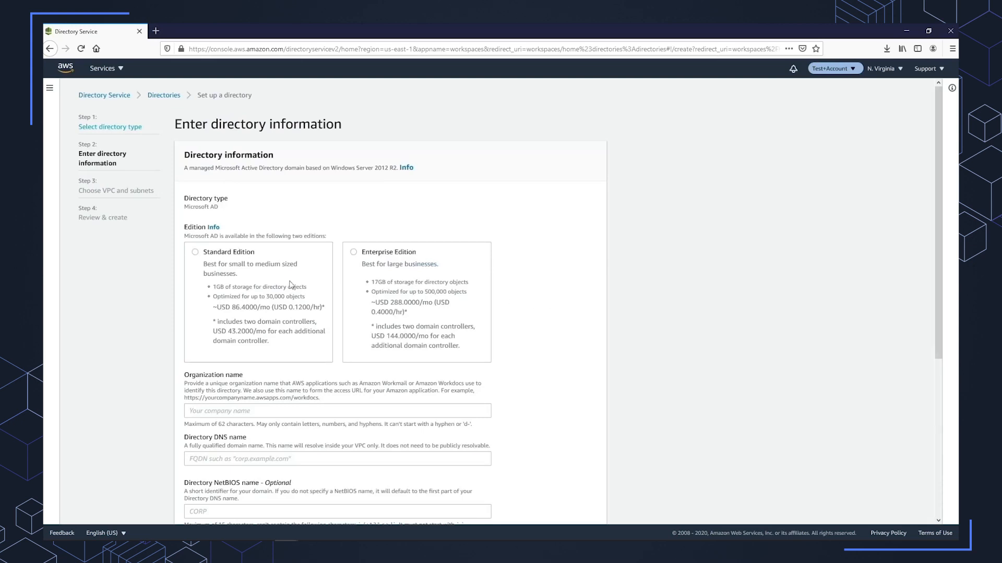
Choose the Standard Edition for the directory and enter democorp1 as the organization name.
click(256, 274)
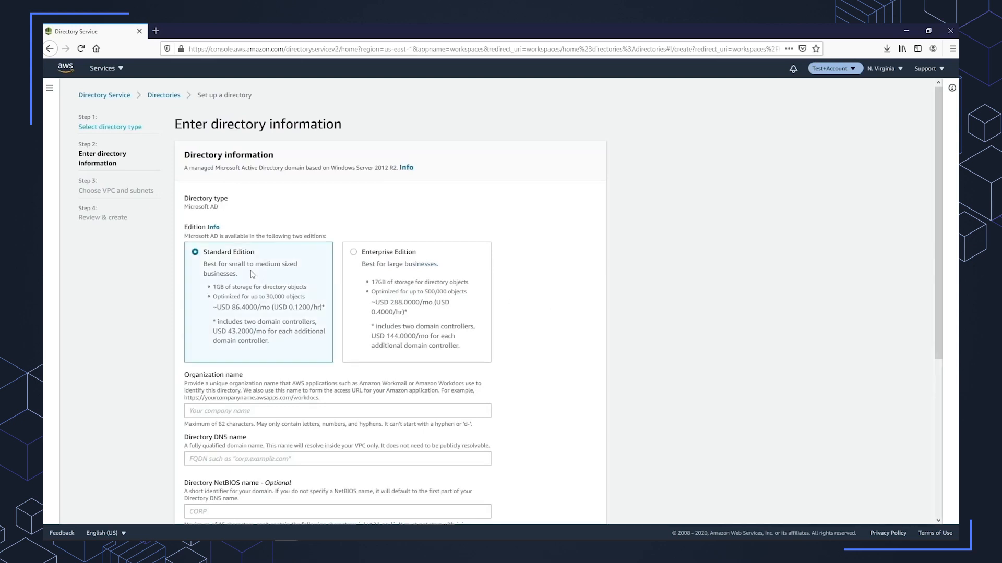
click(224, 409)
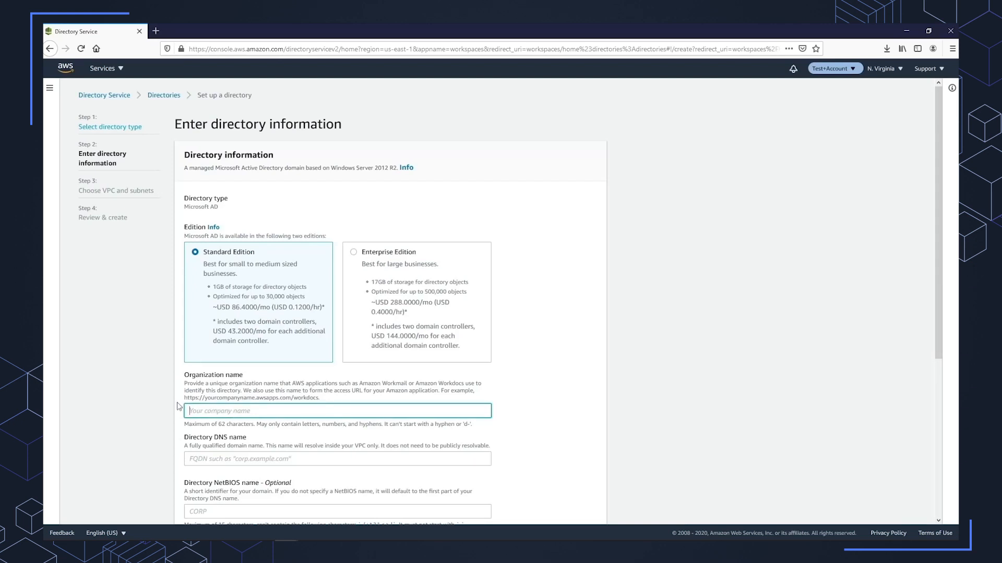
text(demmocorp)
key(Left)
key(Left)
key(Left)
key(Left)
key(Left)
key(BackSpace)
key(End)
text(1)
Reuse the organization name to set the directory DNS name to democorp1.com.
drag(225, 411, 183, 413)
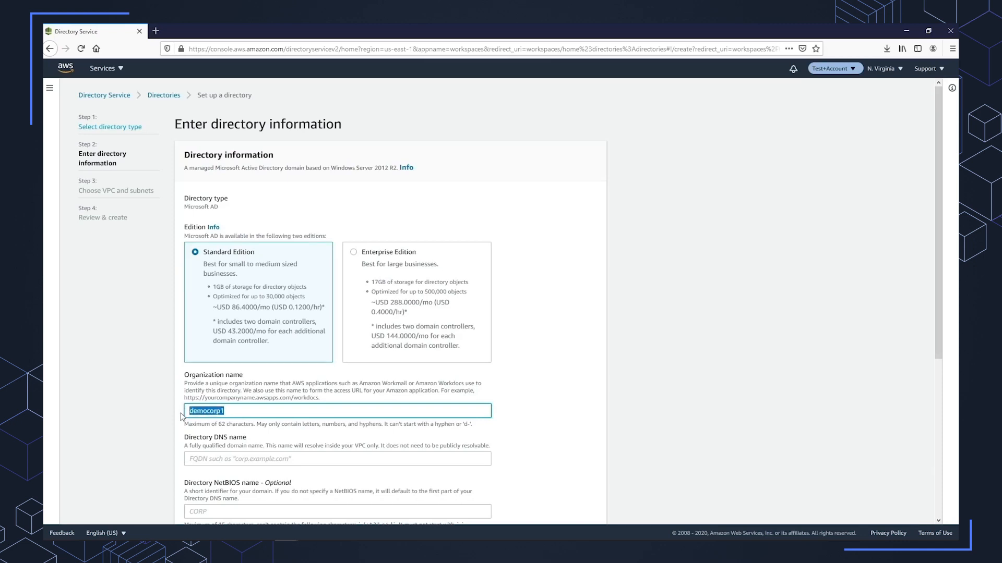
key(ctrl+c)
click(247, 459)
key(ctrl+v)
text(.com)
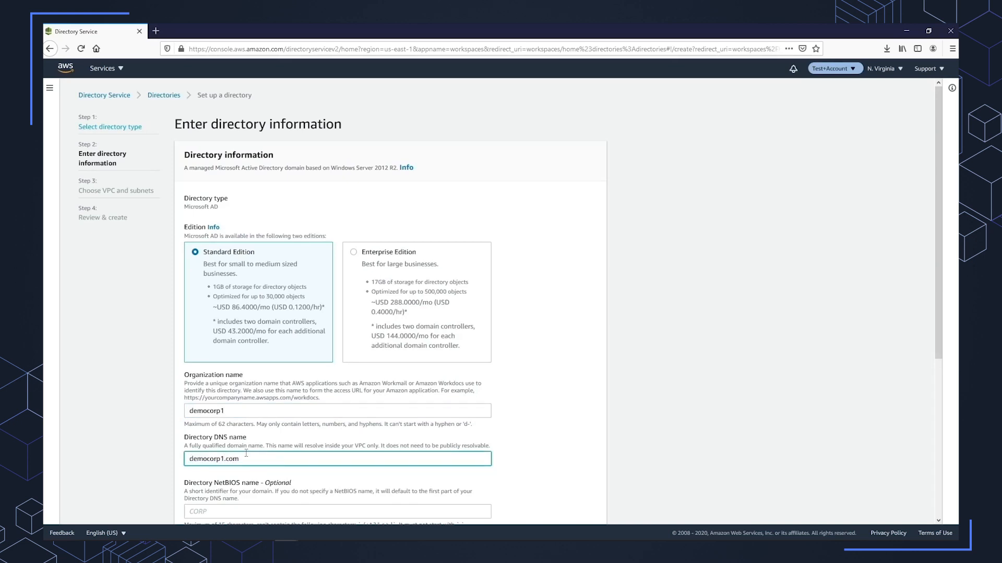
Enter and confirm the directory's admin password, and continue to the VPC and subnet settings.
scroll(239, 438, down, 3)
scroll(239, 437, down, 2)
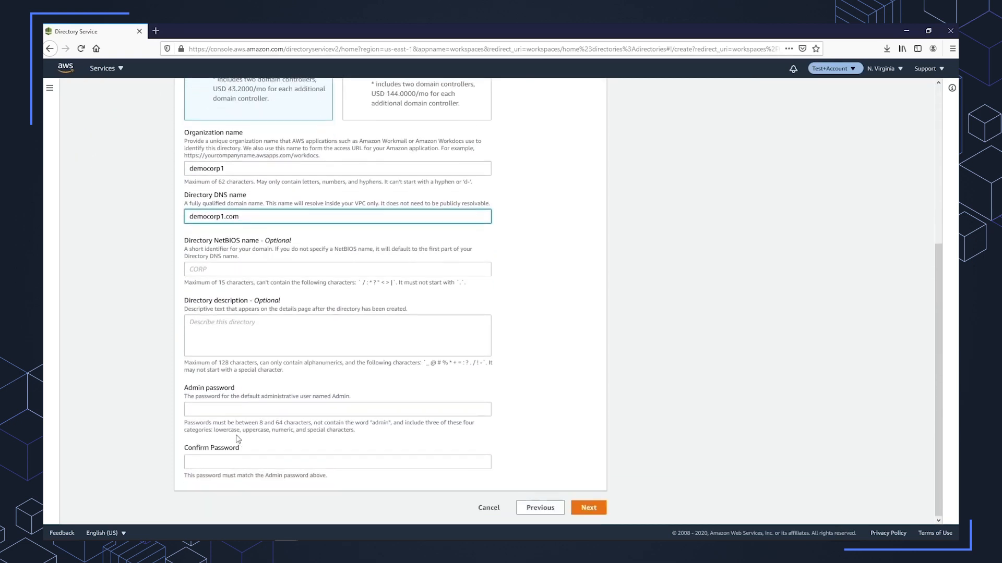
click(241, 408)
text(••••••••••)
key(Tab)
text(••••••••)
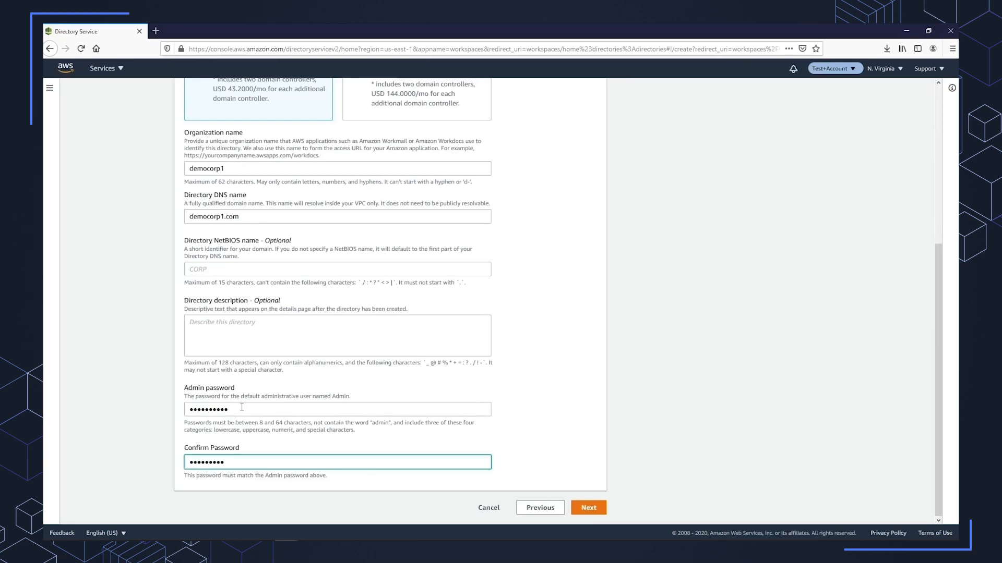
click(585, 507)
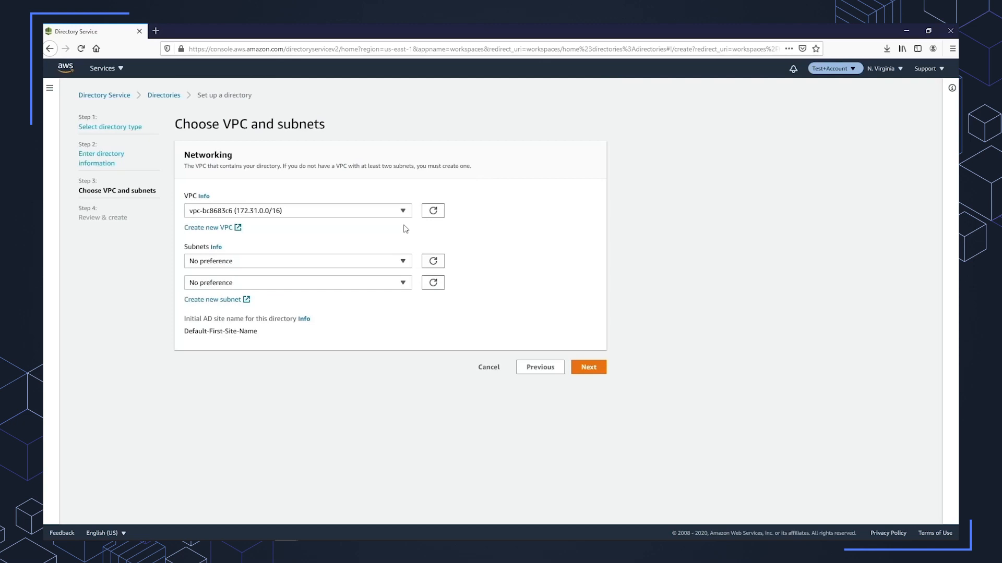
Place the directory in WS_VPC (172.16.0.0/16) with WS_Private_Subnet1 and WS_Private_Subnet2 as its two subnets.
click(403, 211)
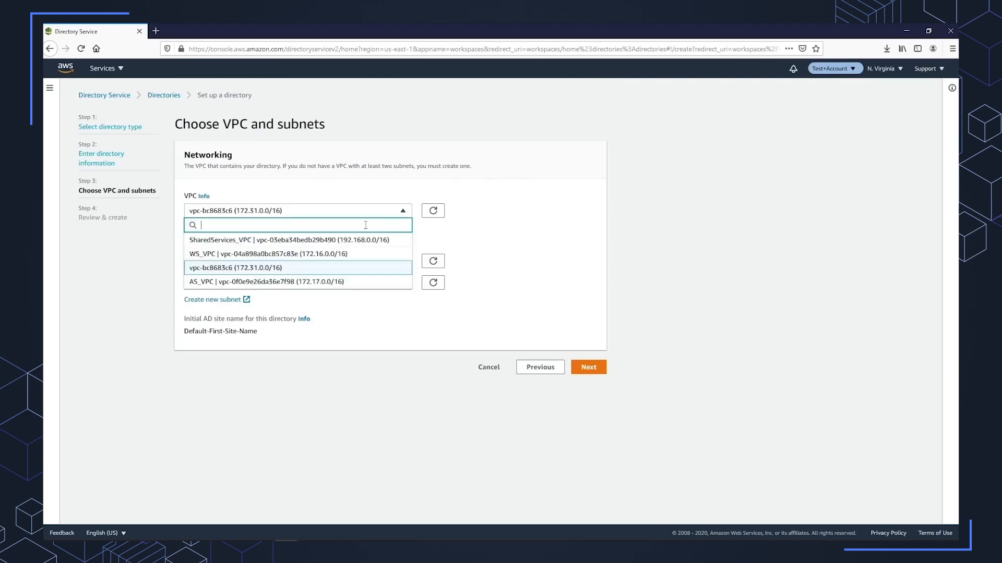
click(312, 258)
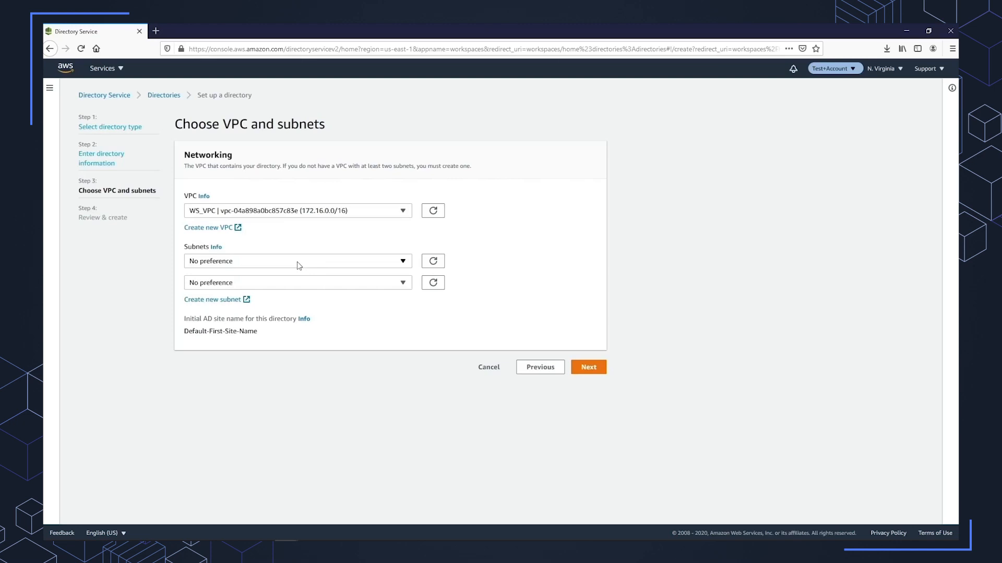
click(300, 263)
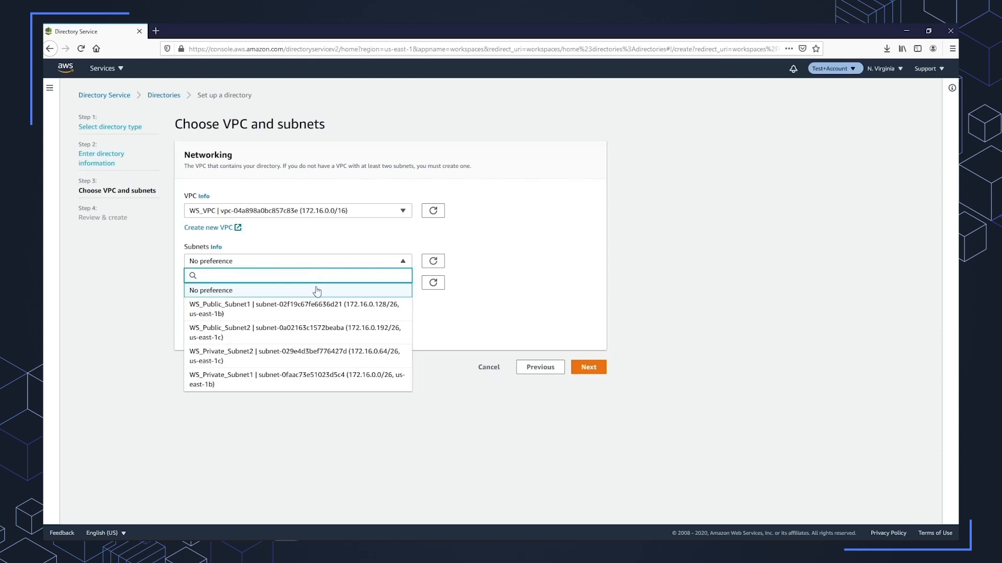
click(316, 379)
click(316, 284)
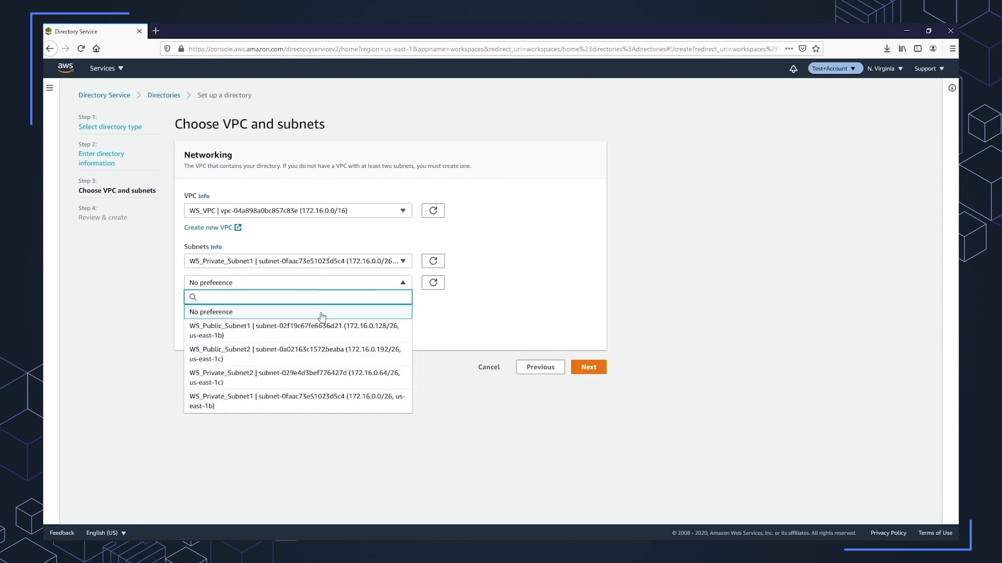
click(318, 377)
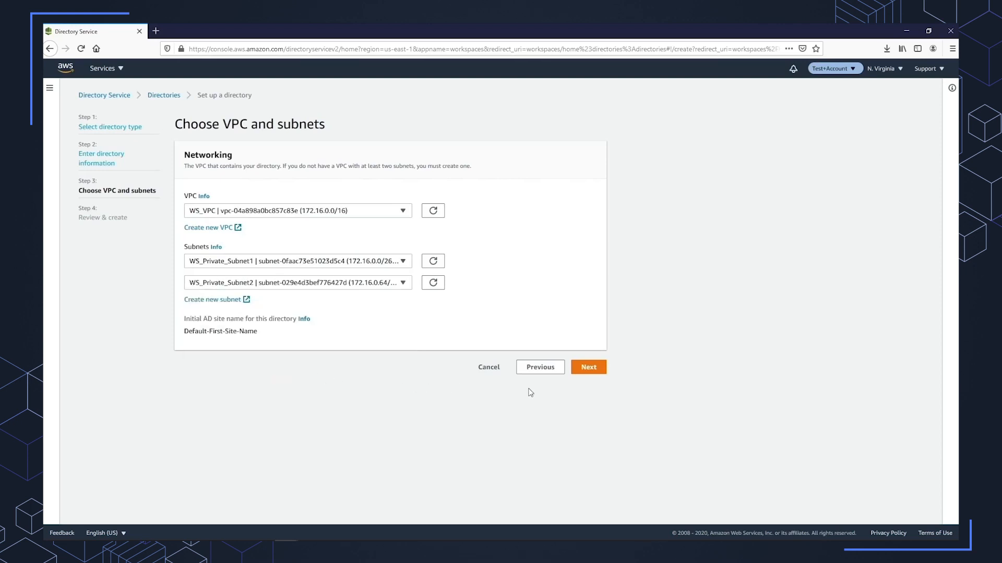
Proceed to the review, create the directory, and refresh the list of directories.
click(588, 367)
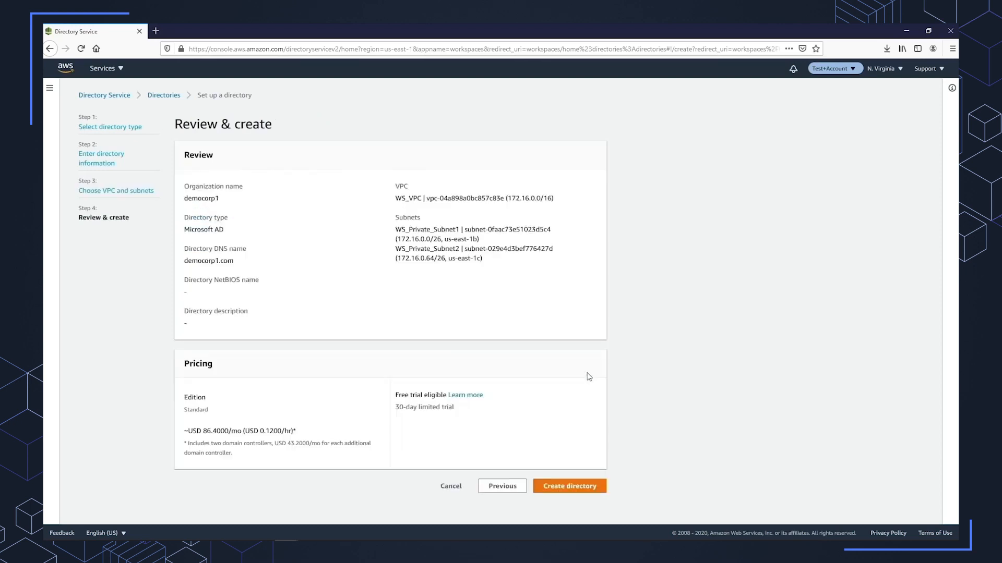
click(571, 487)
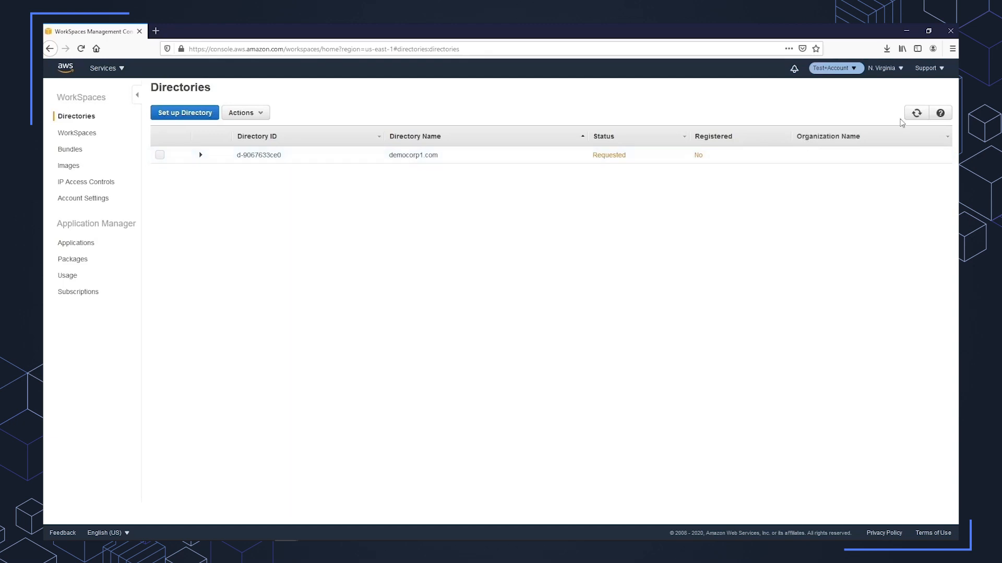
click(916, 113)
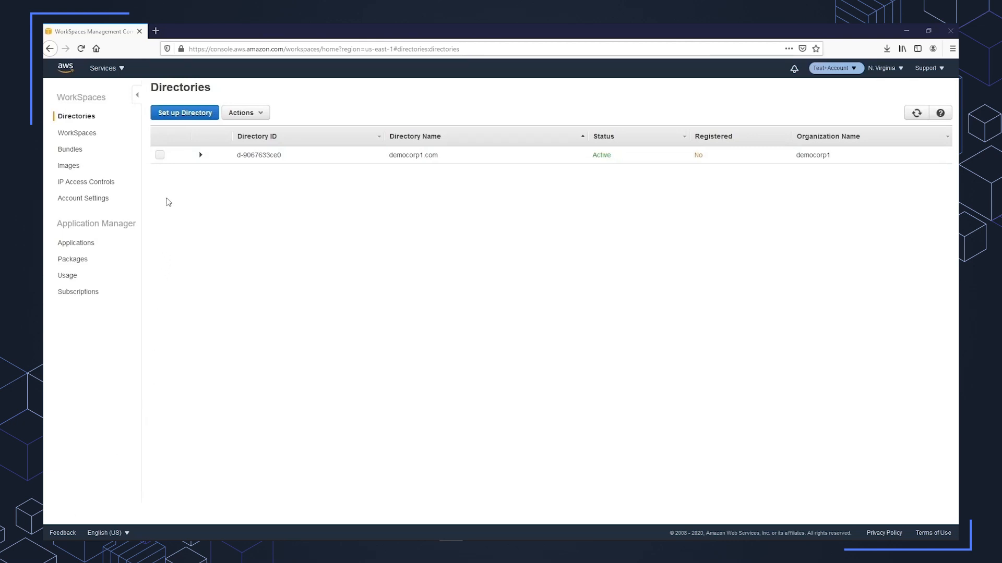
Register the democorp1.com directory with subnet-0faac73e51023d5c4 as Subnet 1 and a us-east-1c subnet as Subnet 2, and refresh its registration status.
click(160, 155)
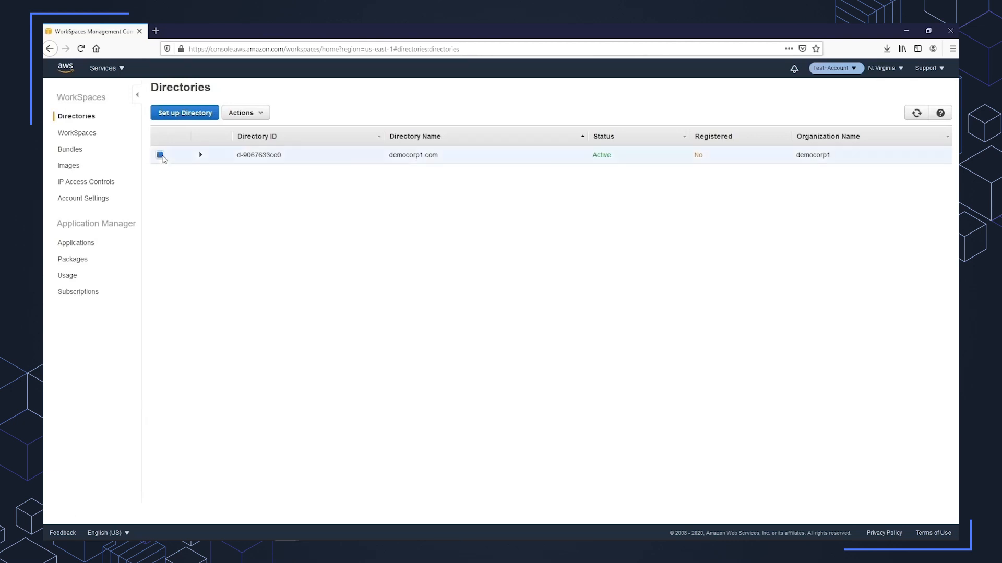
click(245, 112)
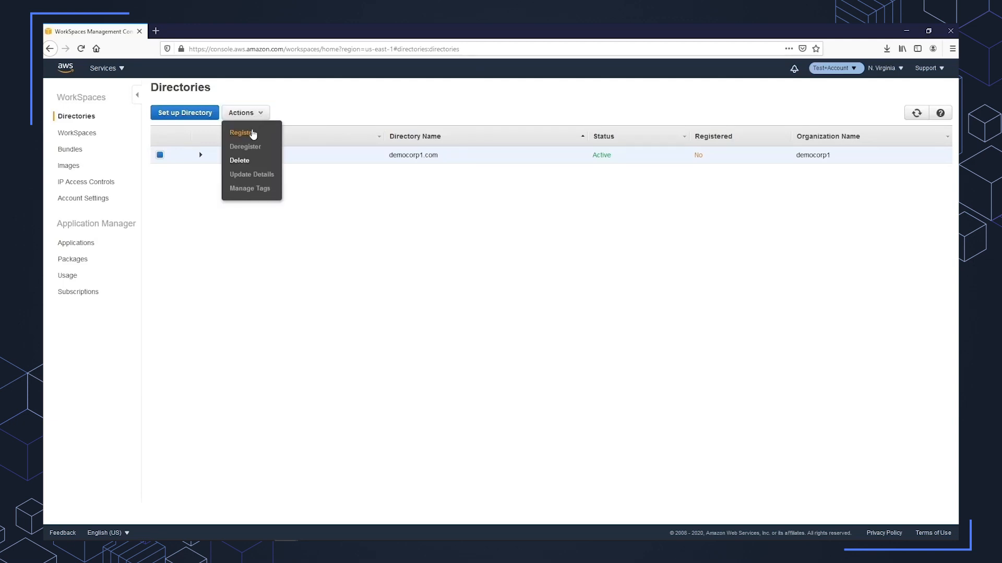
click(252, 131)
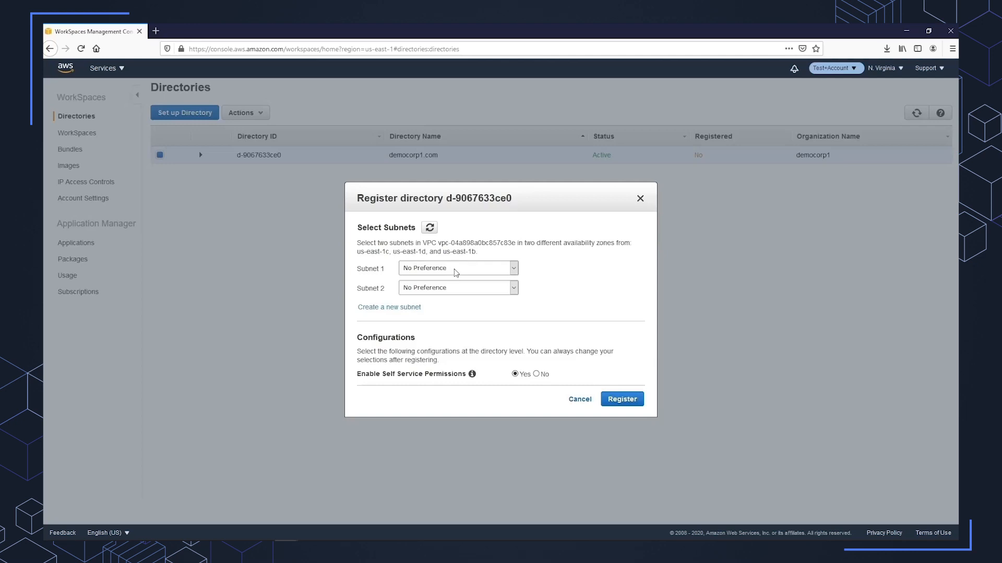
click(456, 272)
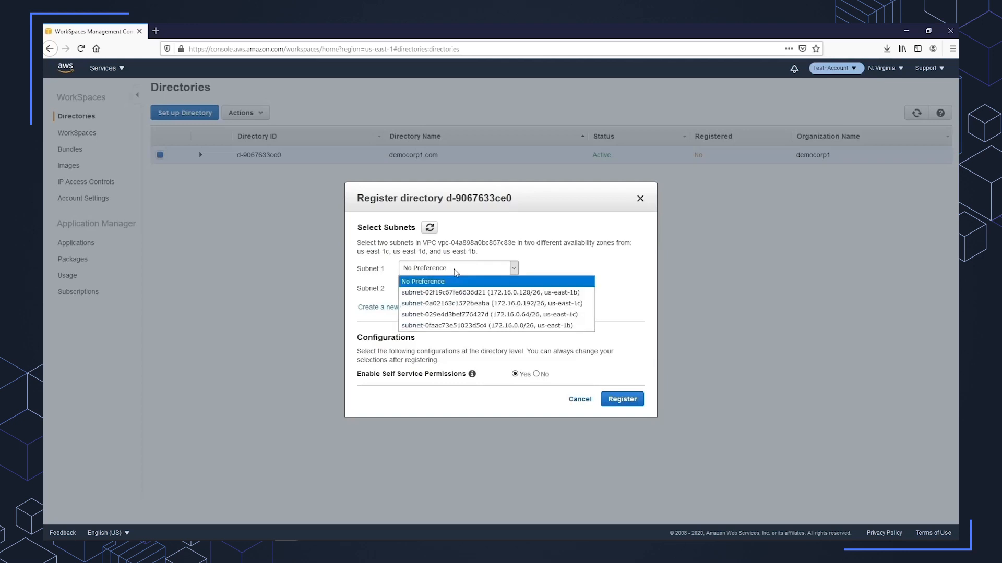
click(472, 326)
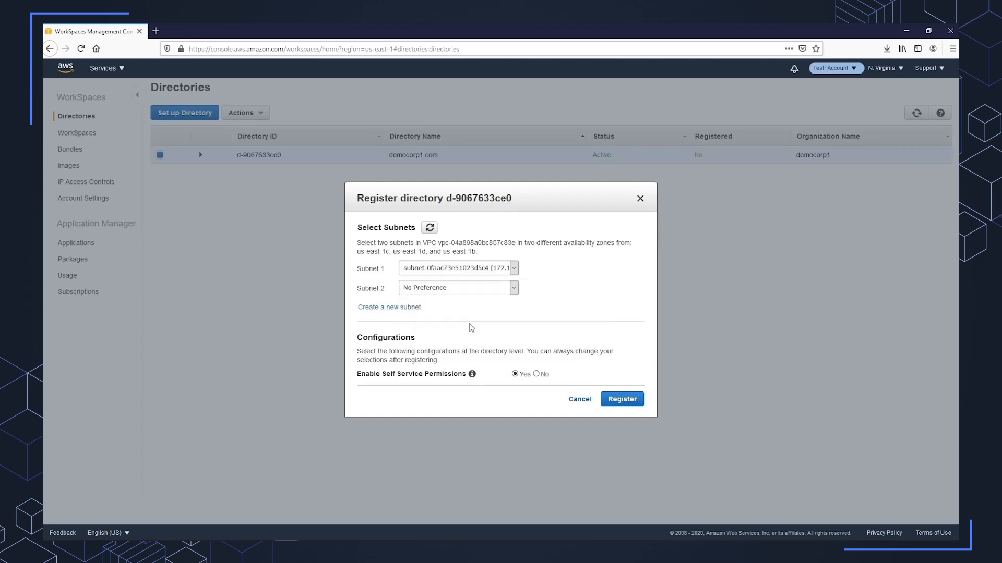
click(471, 291)
click(478, 324)
click(621, 400)
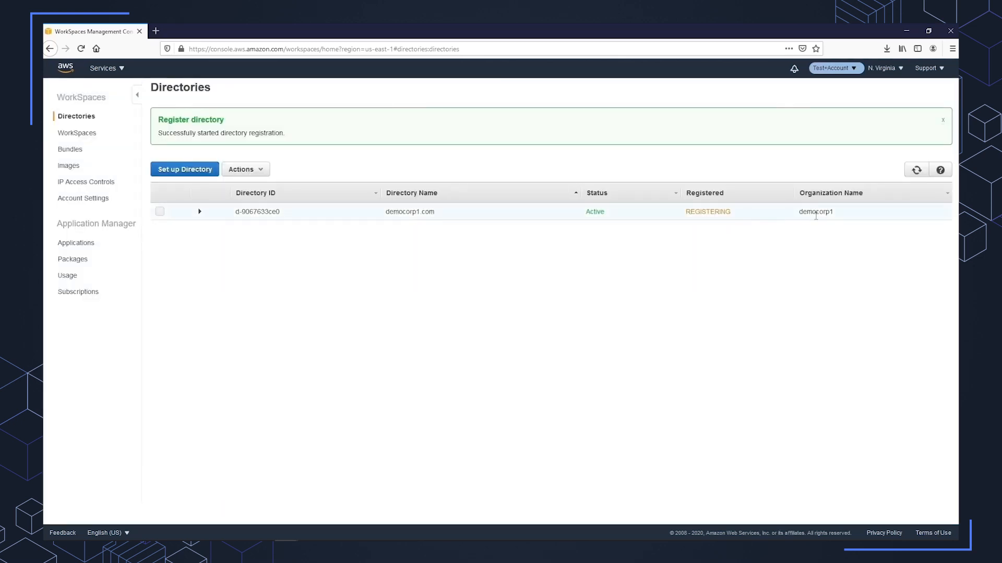
click(916, 171)
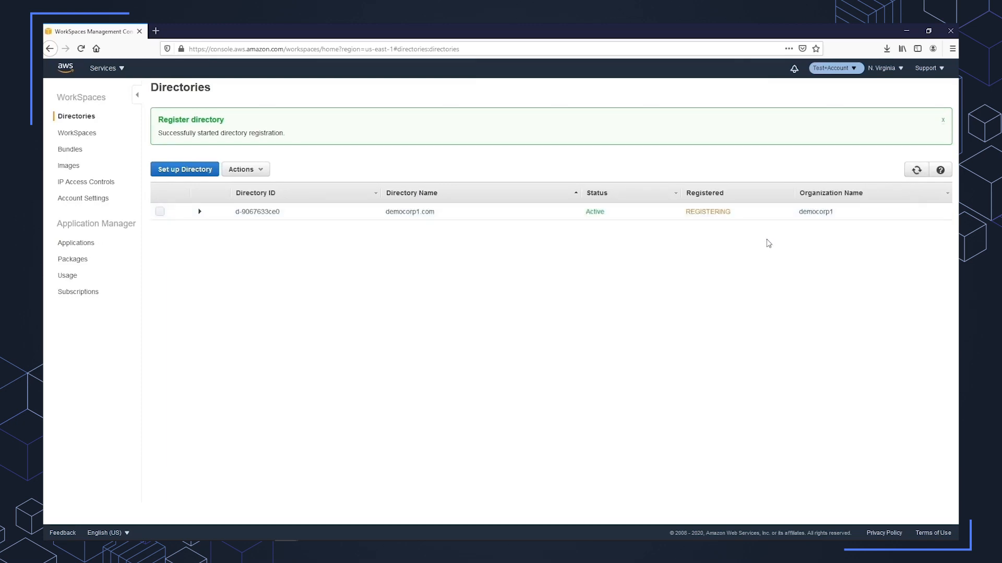
click(916, 170)
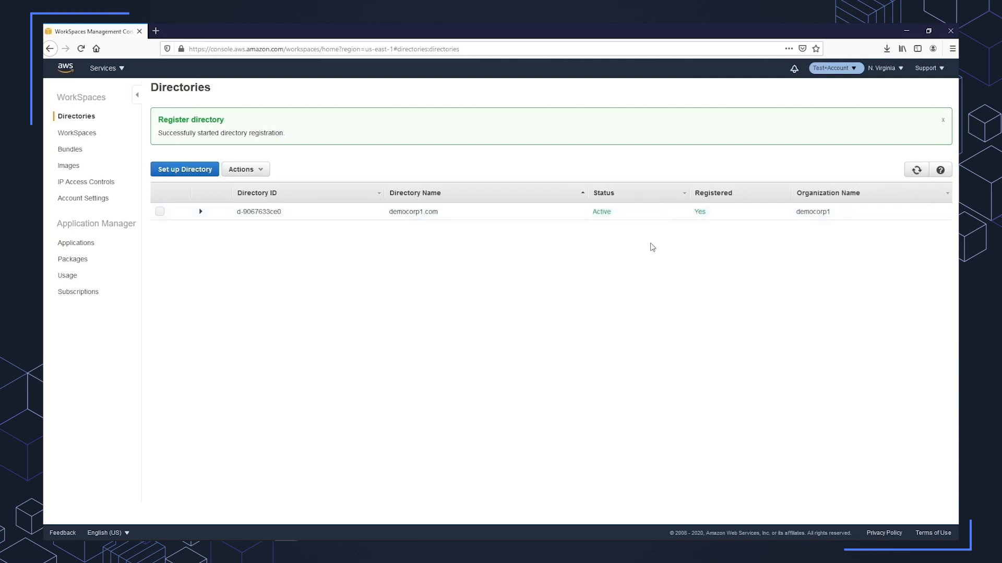
Start launching WorkSpaces in the democorp1.com directory and continue to identifying users.
click(89, 134)
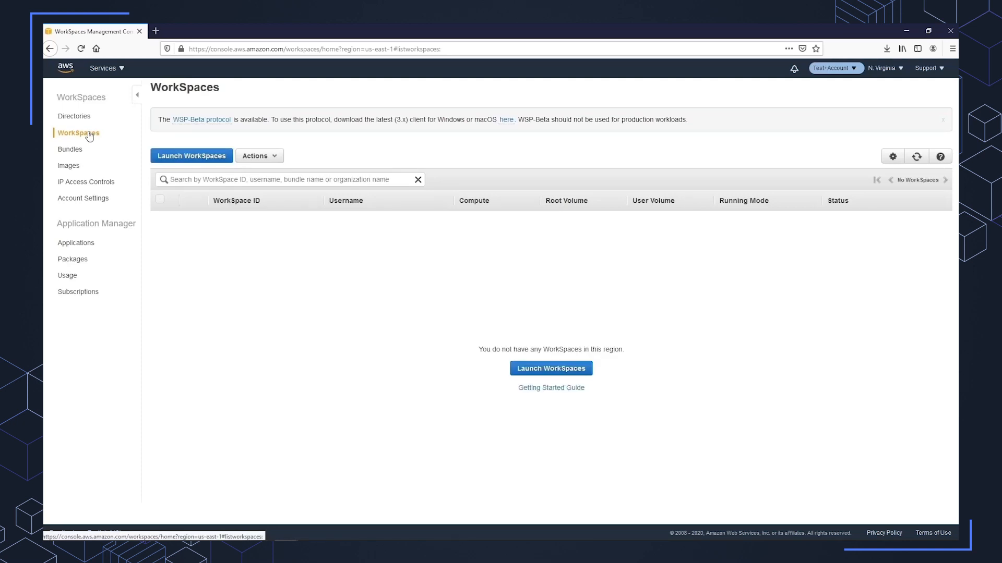
click(187, 158)
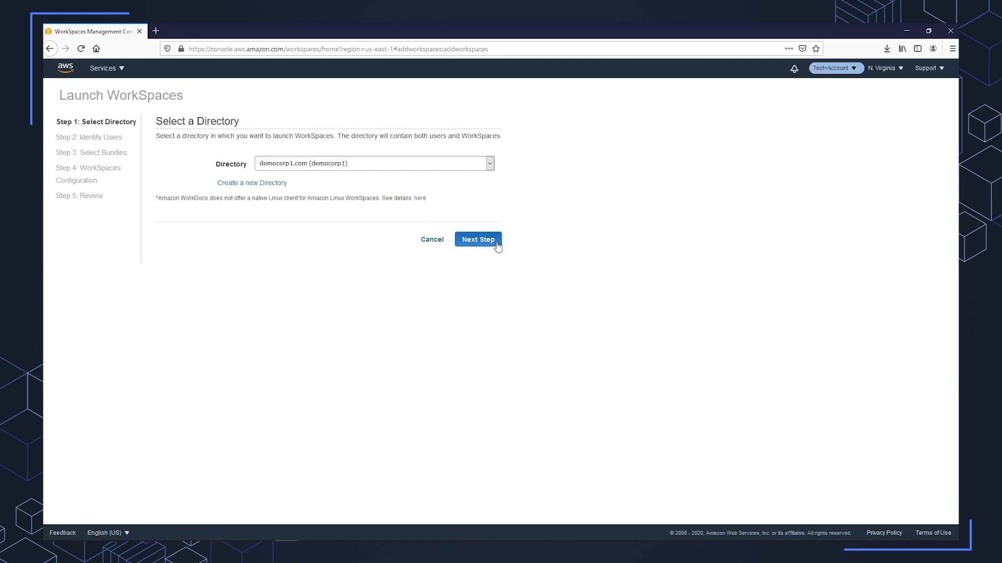
click(478, 239)
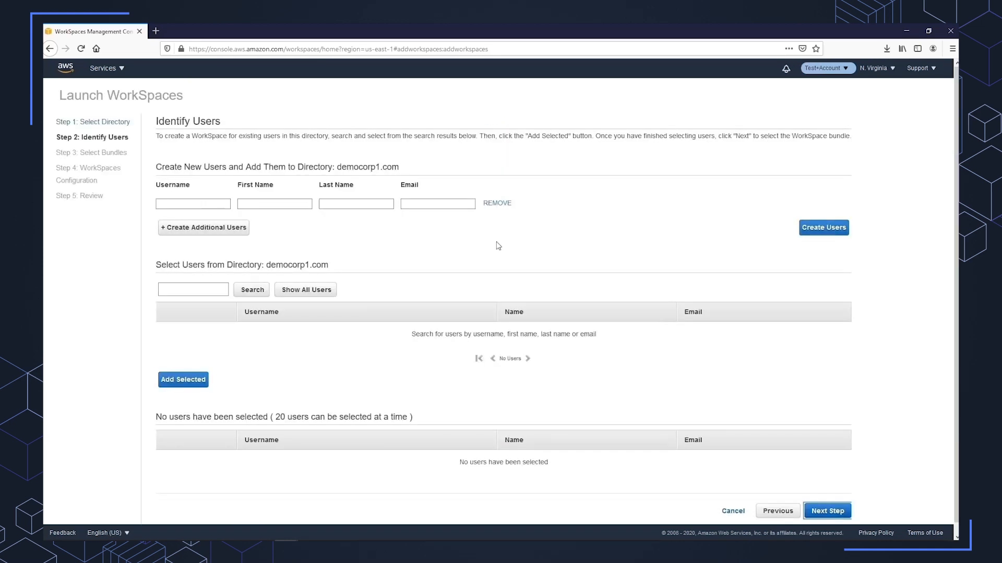
Fill in the first new user with username wsuser1, first name WS, last name User1 and the user's email.
click(165, 203)
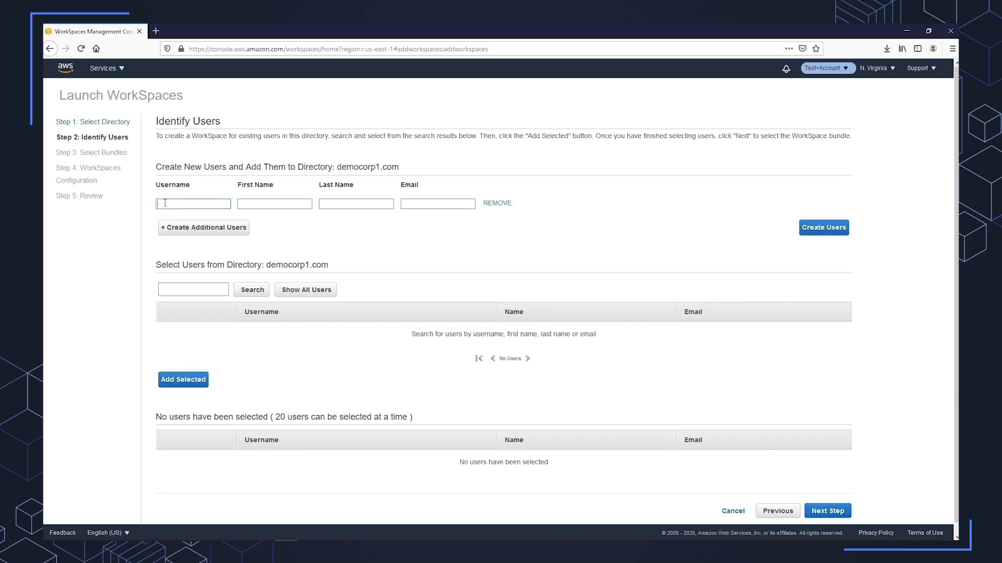
text(ws)
text(r1)
text(Use)
text(p)
text(1.com)
Add a second user with username wsuser2, first name WS, last name User2 and the user's email, and create both users.
key(ctrl+a)
key(ctrl+c)
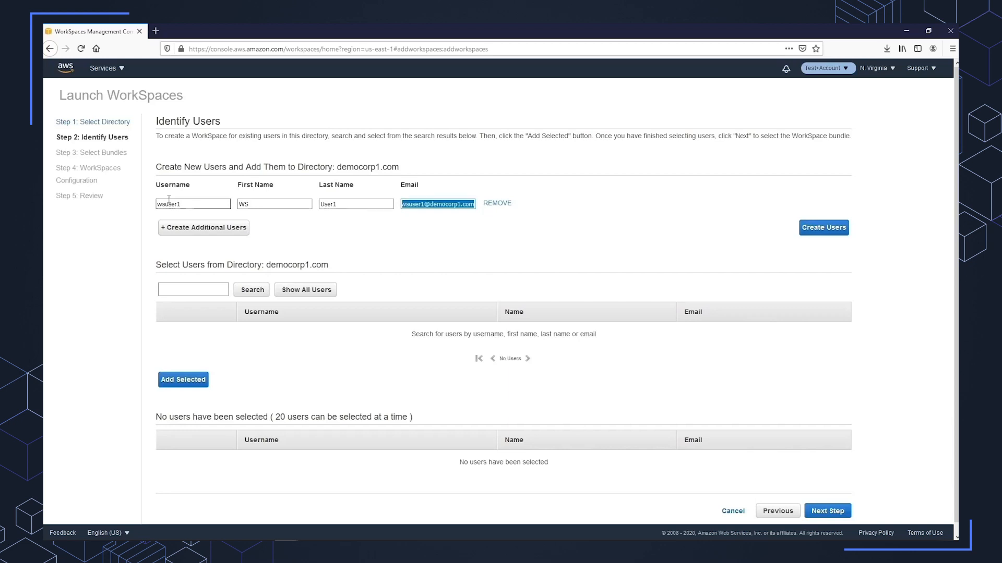
click(188, 229)
click(186, 227)
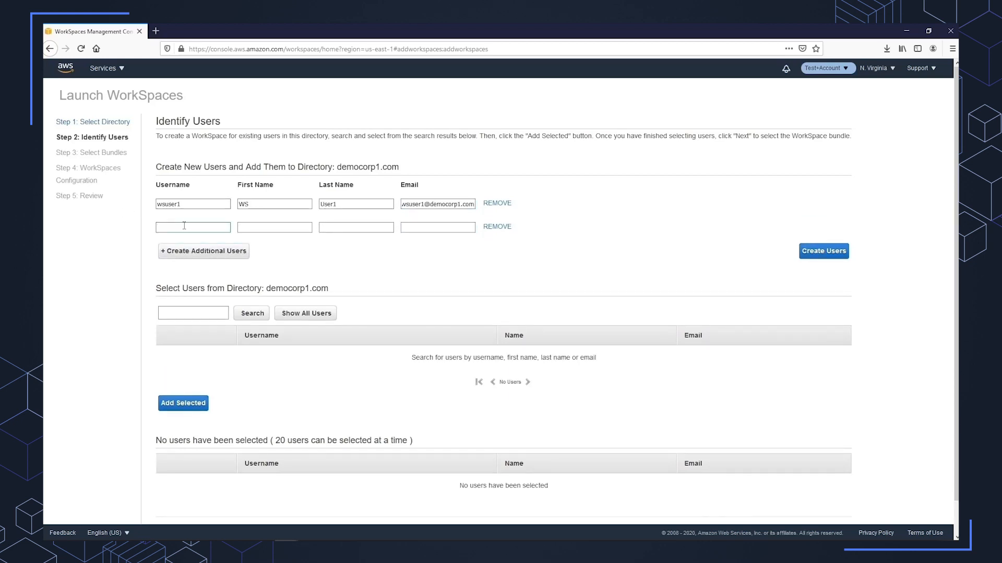
text(wsuser2)
key(Tab)
text(User)
key(shift+Tab)
text(User2)
key(ctrl+v)
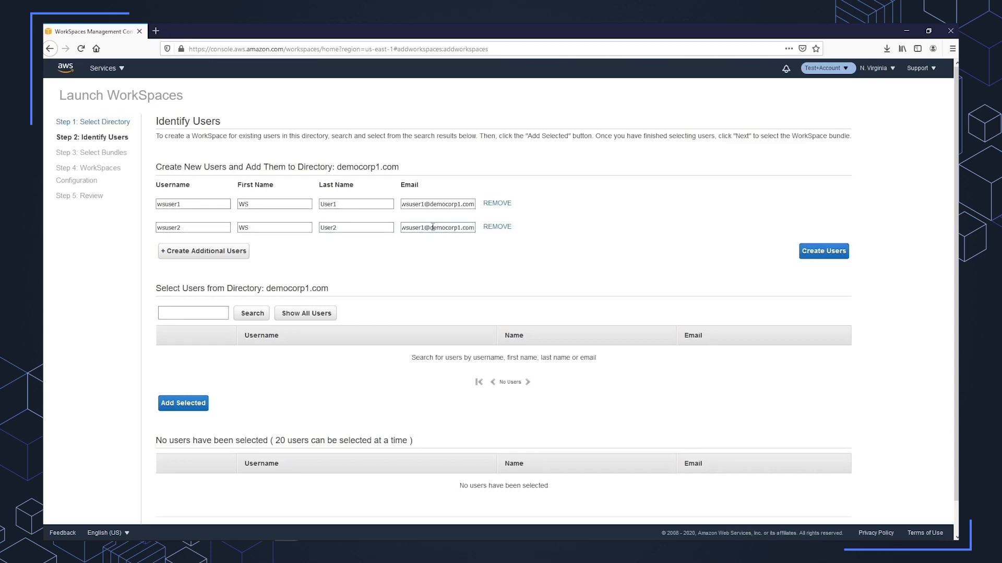
key(BackSpace)
text(2)
click(815, 256)
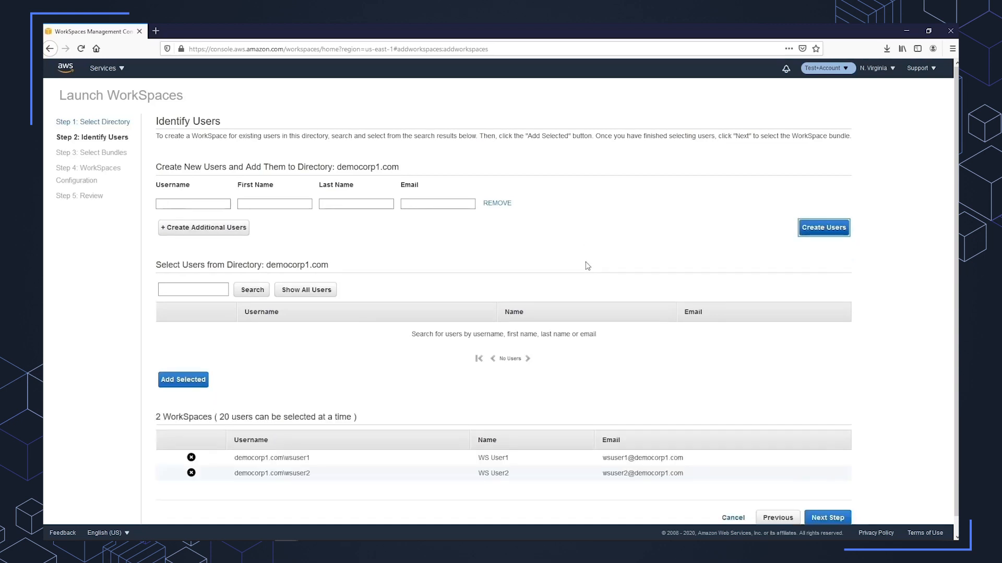
scroll(480, 350, down, 1)
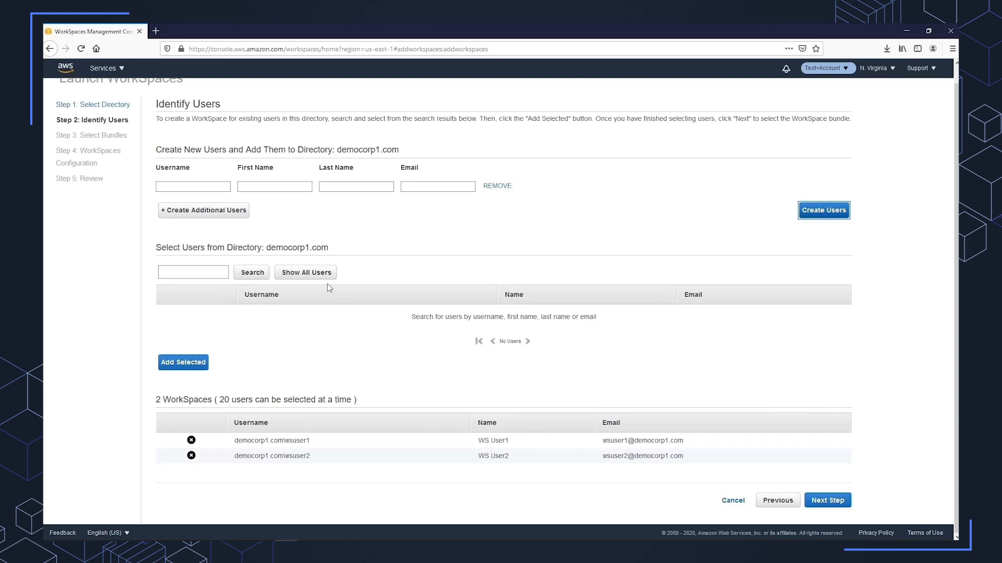
Continue to bundle selection, filter by Public bundles and Performance hardware, and assign Performance with Windows 10 to both users.
click(828, 501)
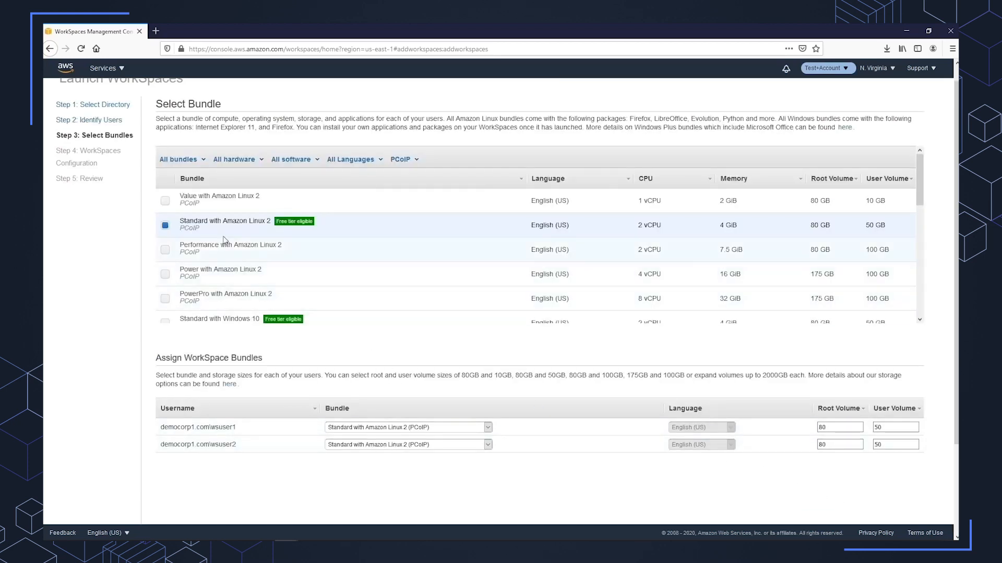
click(189, 161)
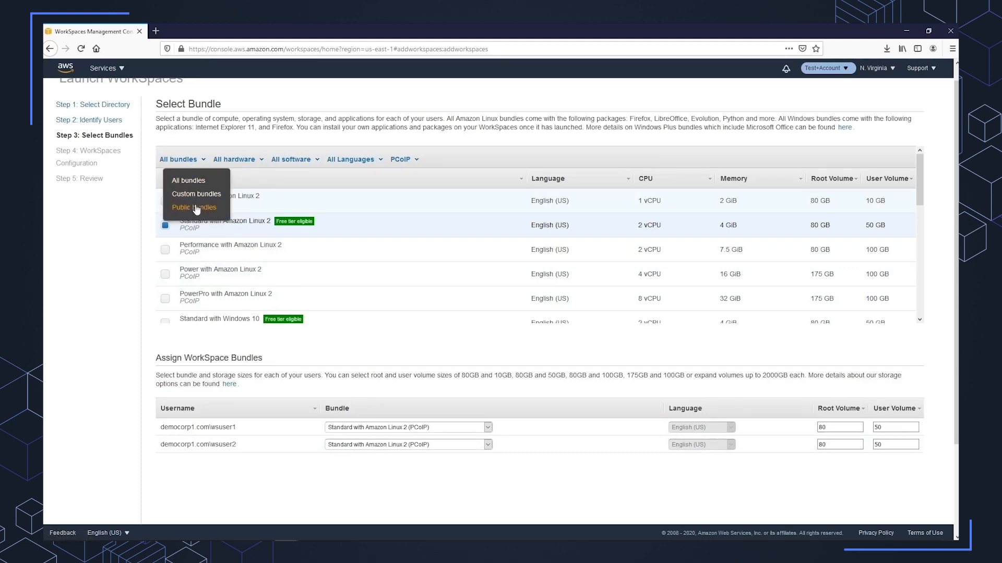
click(197, 209)
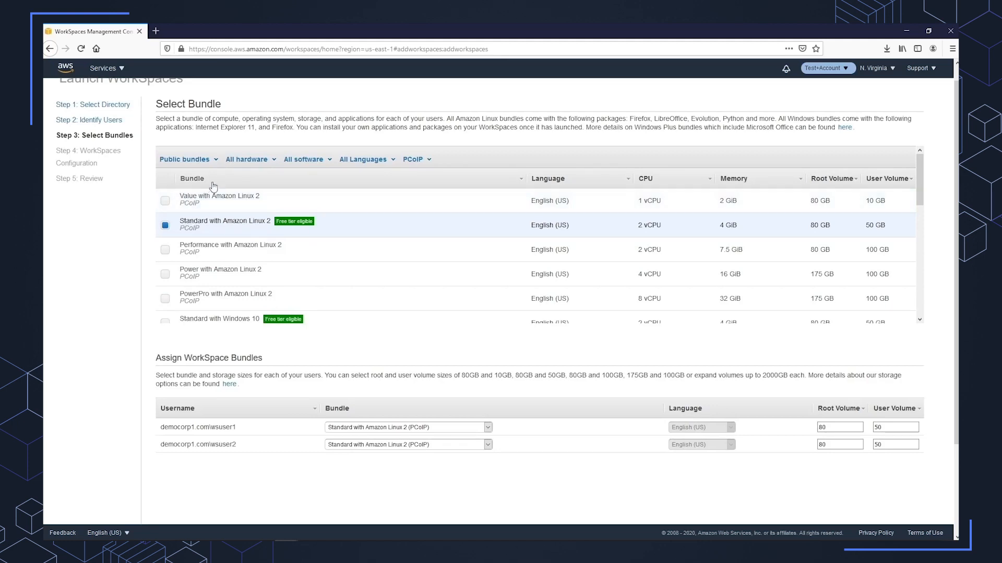
click(265, 163)
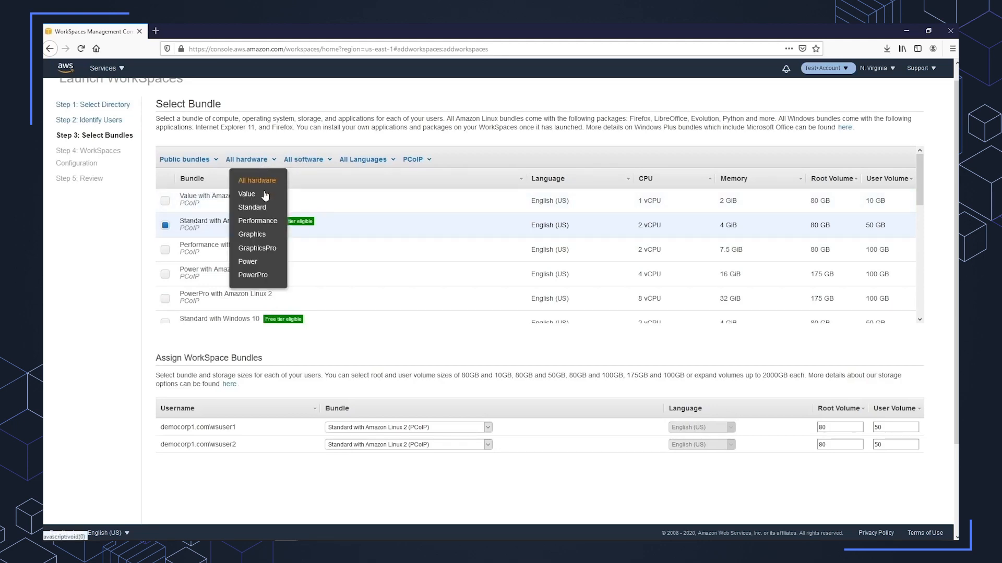
click(261, 222)
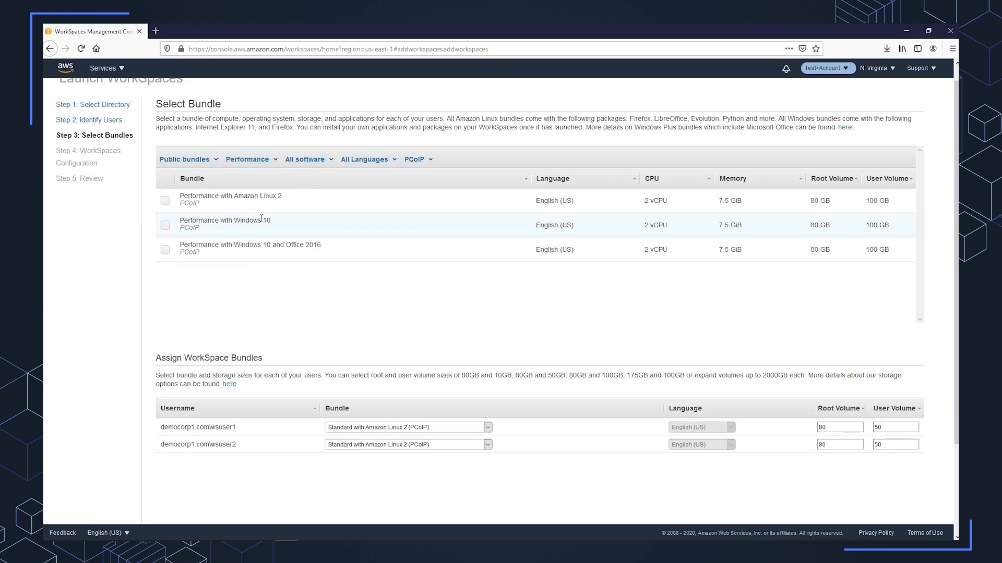
click(165, 226)
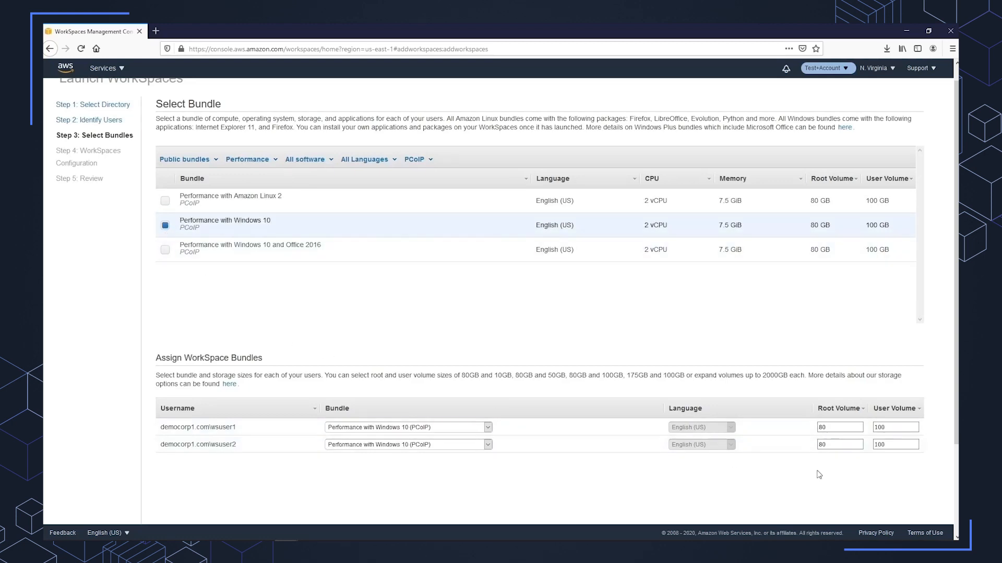
scroll(829, 477, down, 1)
scroll(830, 478, down, 1)
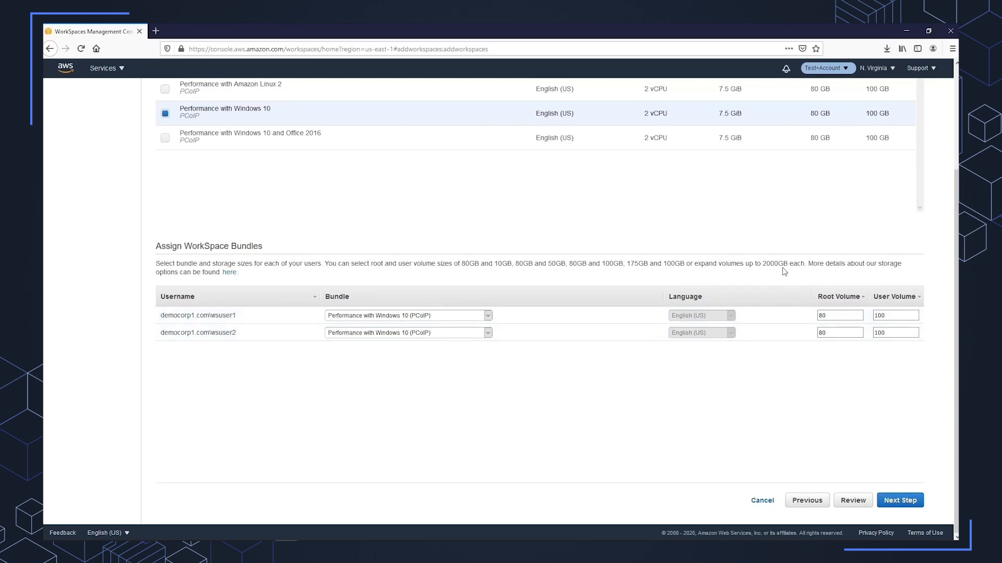
click(902, 502)
Examine the range of AutoStop time choices offered for the AutoStop running mode, leaving the selection as is.
scroll(535, 407, up, 3)
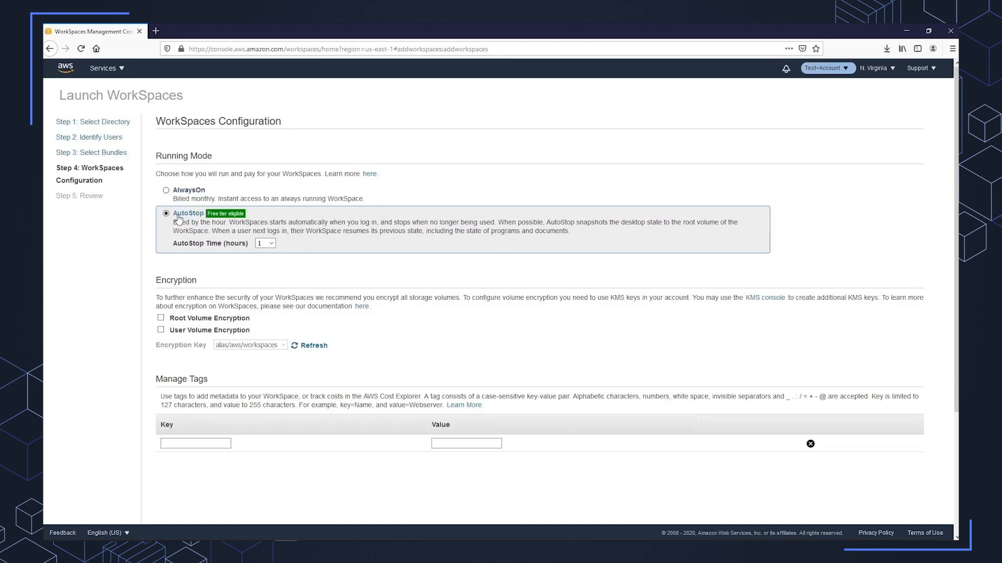
click(266, 243)
scroll(284, 323, down, 3)
scroll(285, 313, up, 1)
click(267, 131)
drag(274, 170, 281, 333)
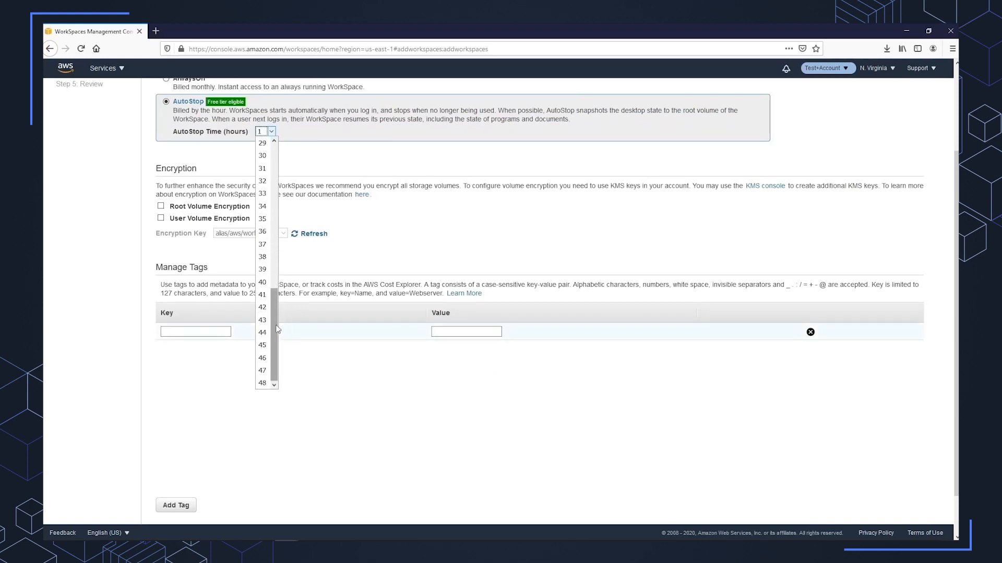
click(354, 260)
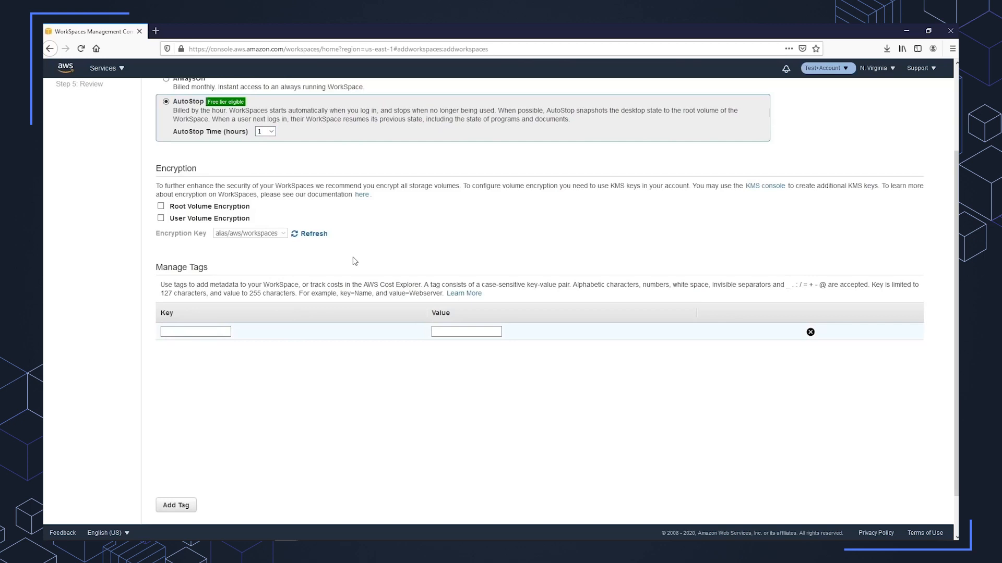
Try enabling root and user volume encryption, check the available encryption keys, and disable both encryption options again.
click(161, 207)
click(160, 218)
click(283, 238)
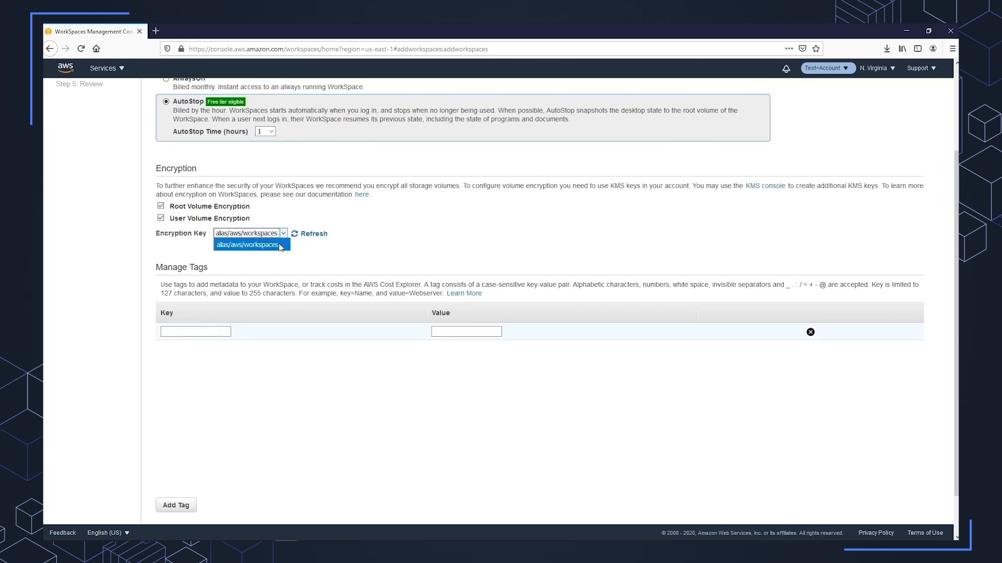
click(202, 245)
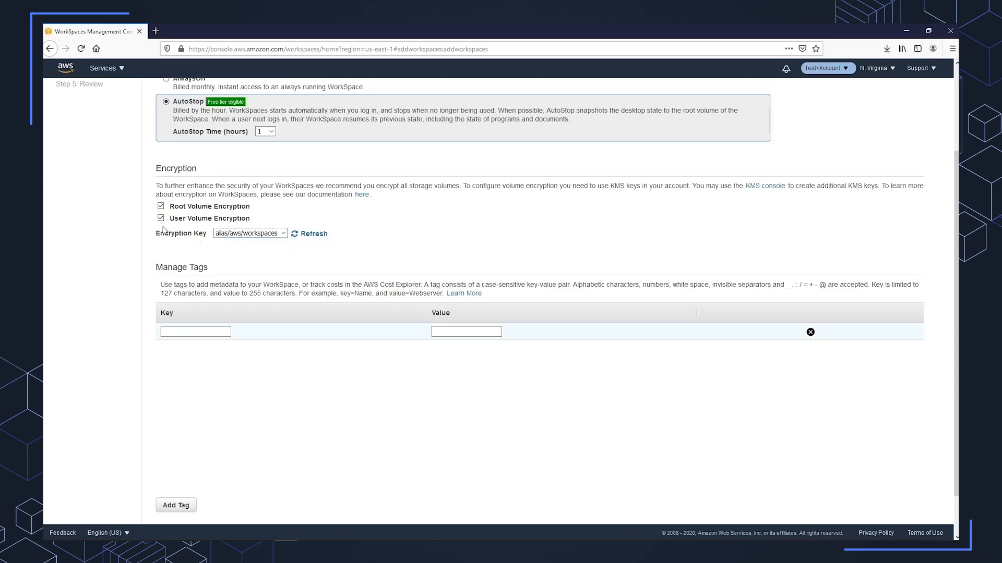
click(161, 206)
click(160, 218)
Continue to the review and launch the two new WorkSpaces.
scroll(276, 286, down, 2)
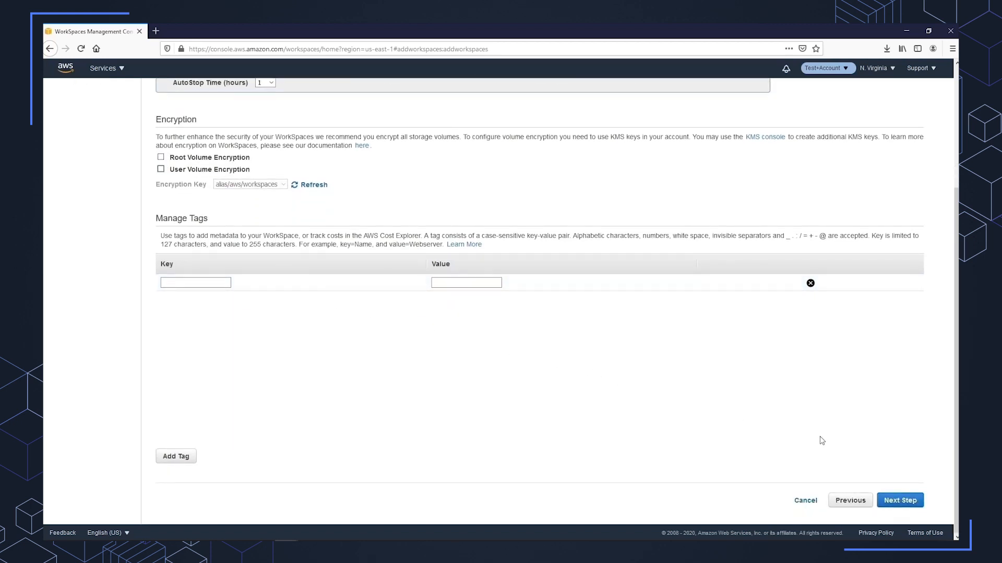
click(903, 500)
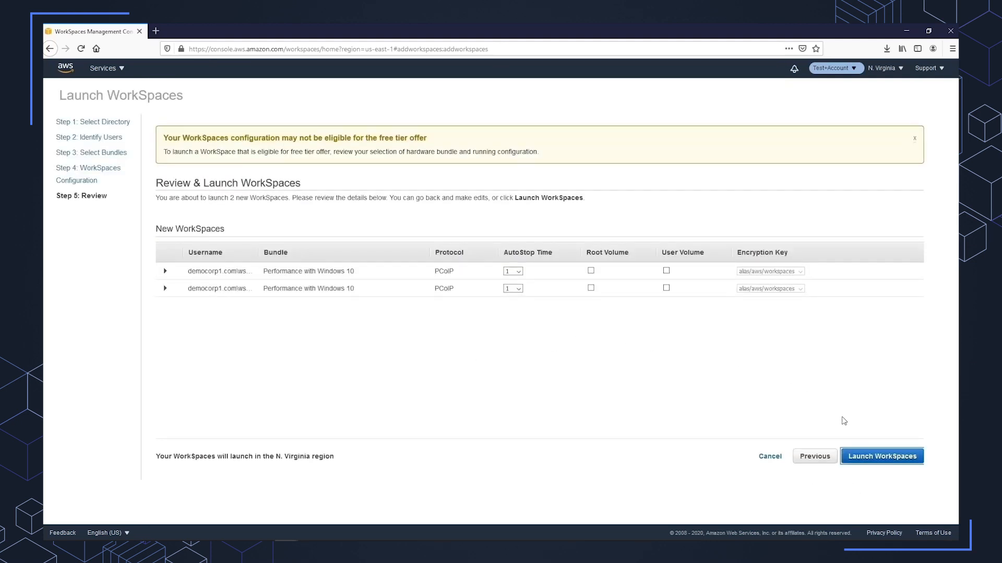
click(873, 457)
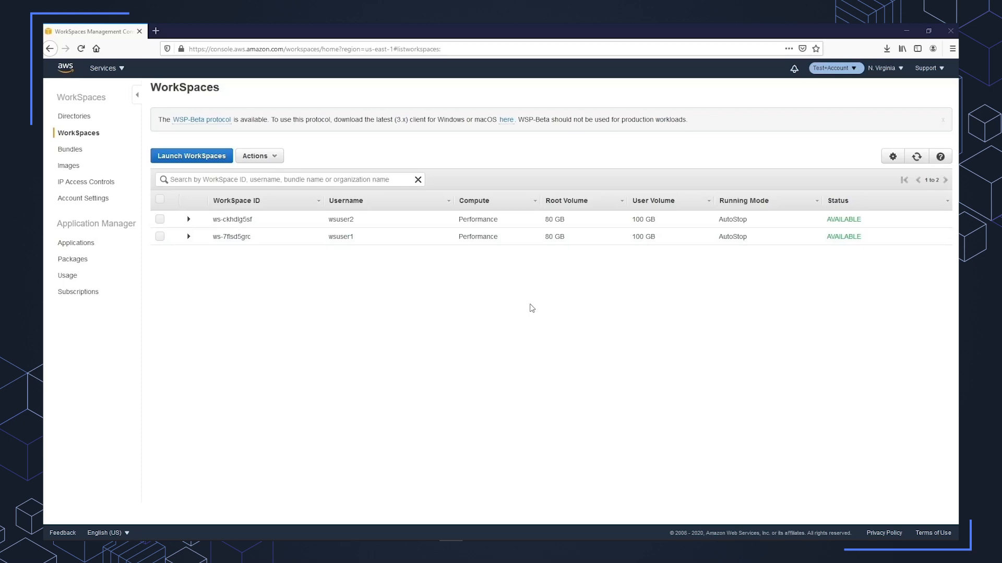
Switch to Directory Service and open the details of the democorp1.com directory.
click(120, 70)
click(121, 180)
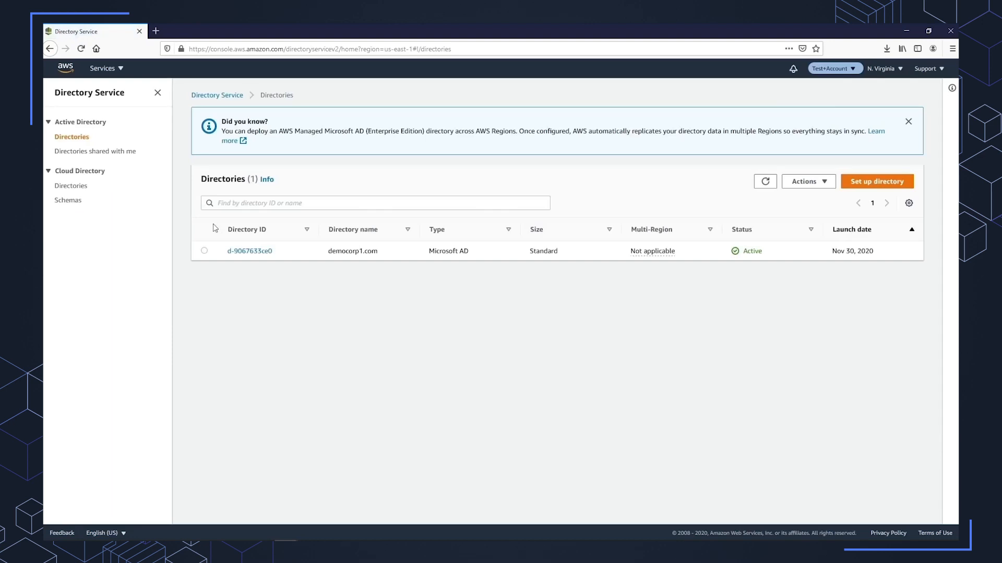
click(250, 252)
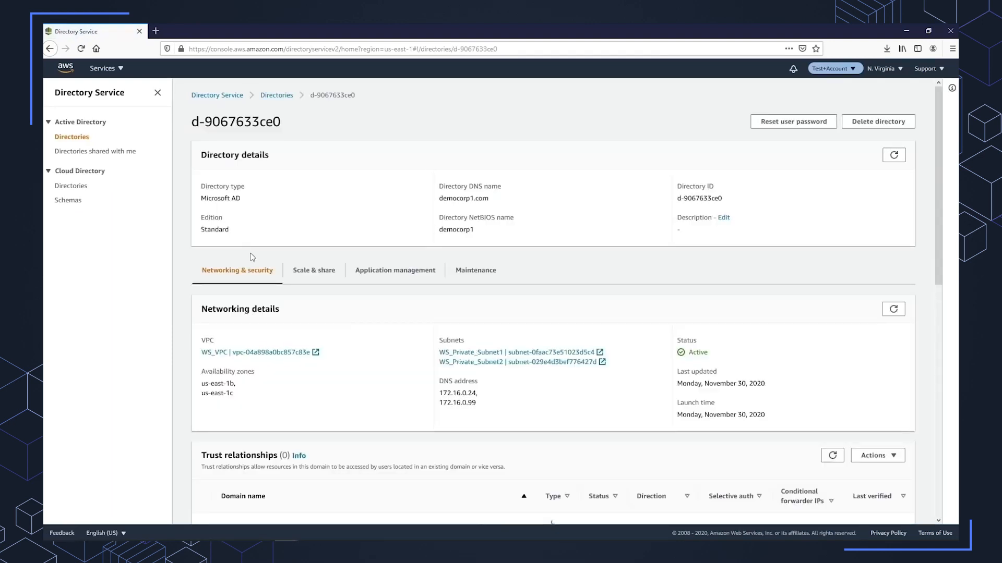
Reset the directory password for wsuser1, entering the new password and its confirmation.
click(781, 124)
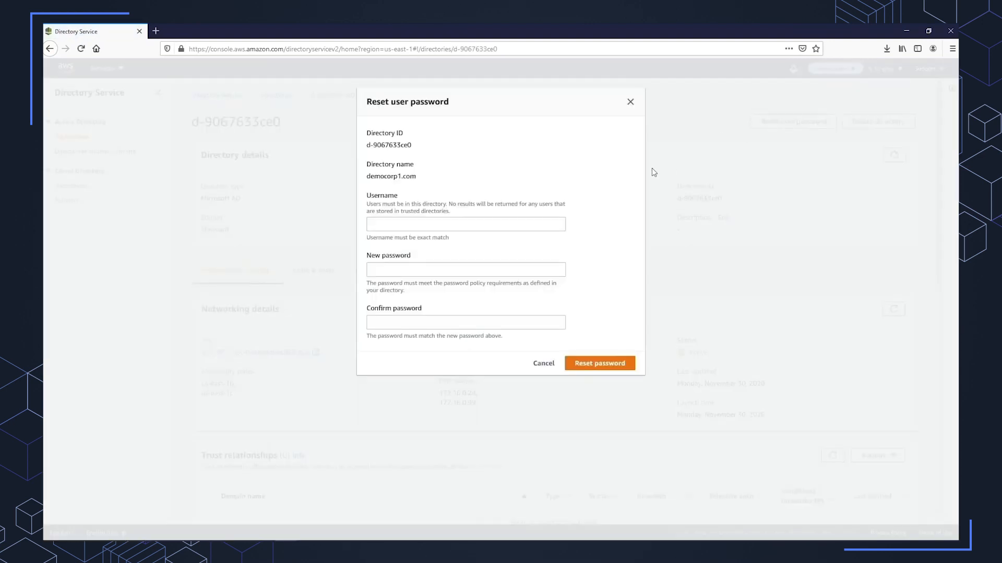
click(509, 225)
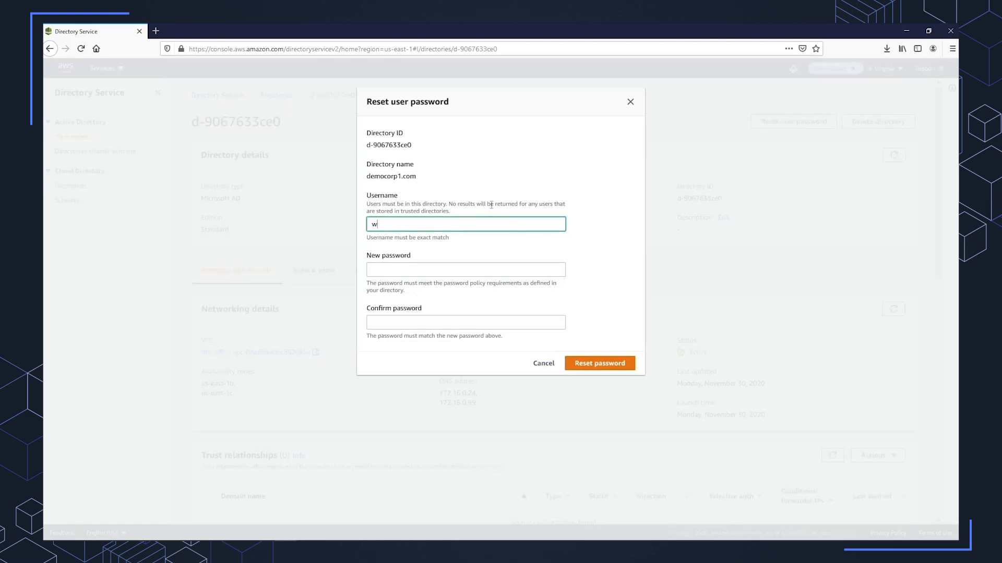
key(Tab)
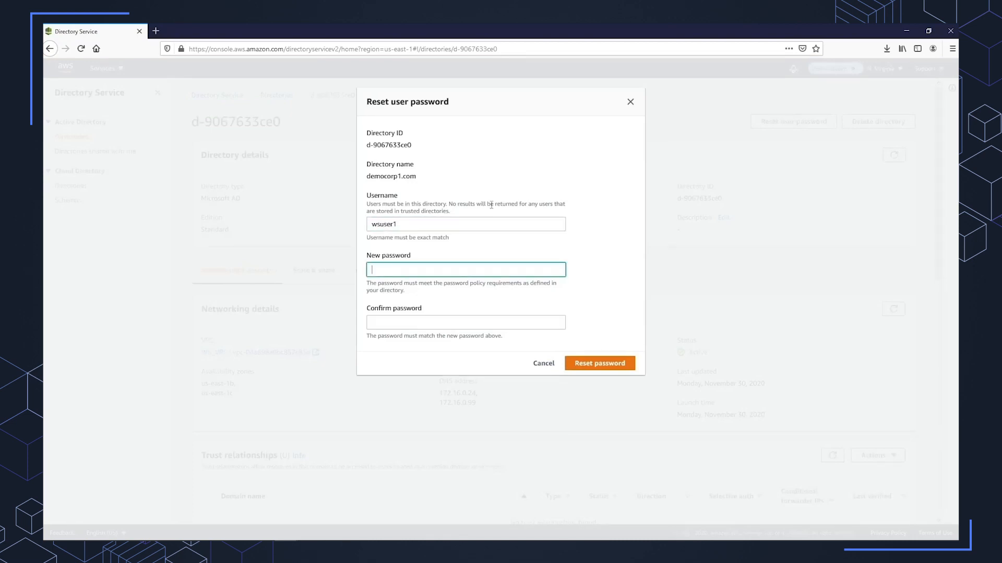
text(••••••••••)
key(Tab)
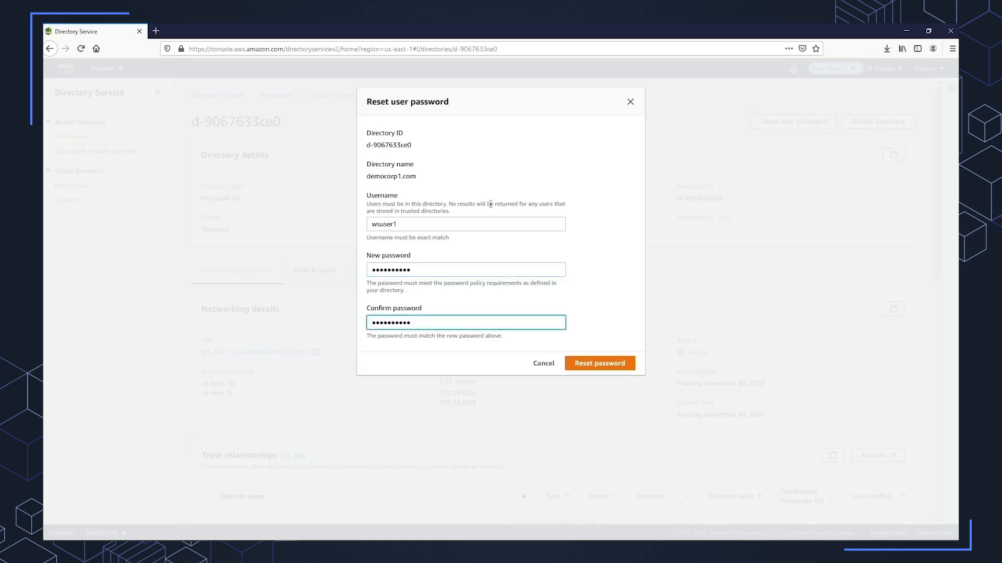
click(603, 364)
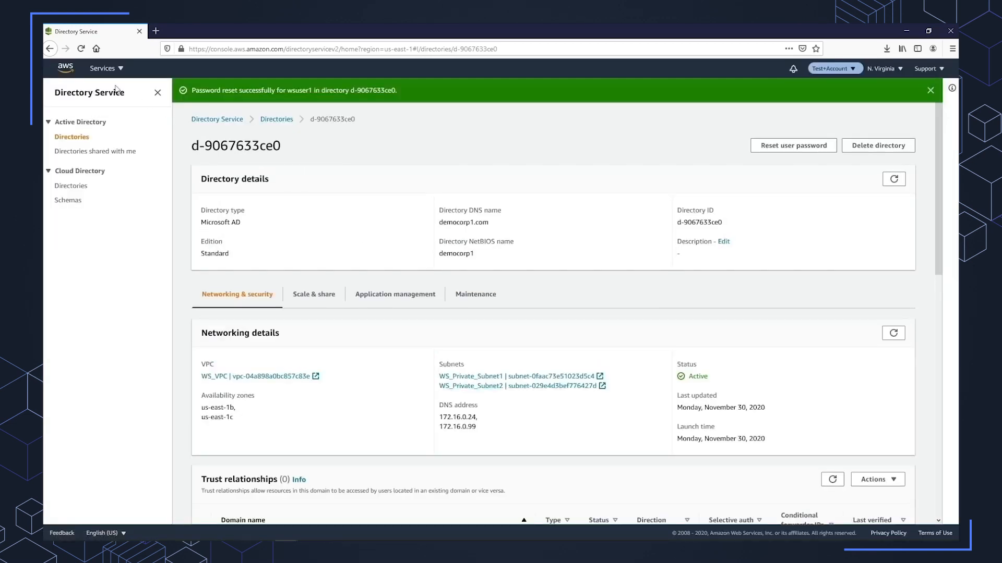
Return to the WorkSpaces list, expand the details of wsuser1's WorkSpace, and select its registration code.
click(109, 69)
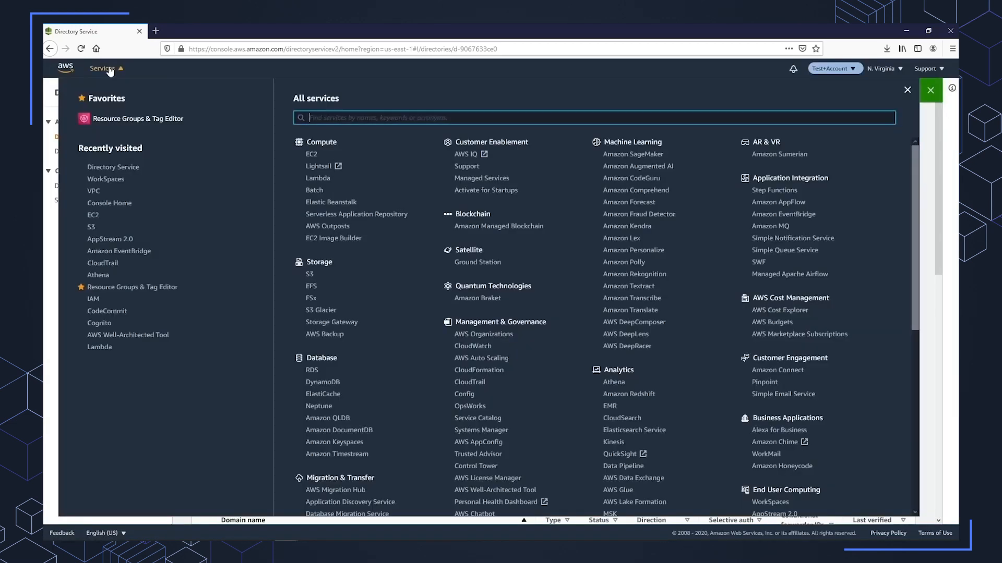
click(108, 179)
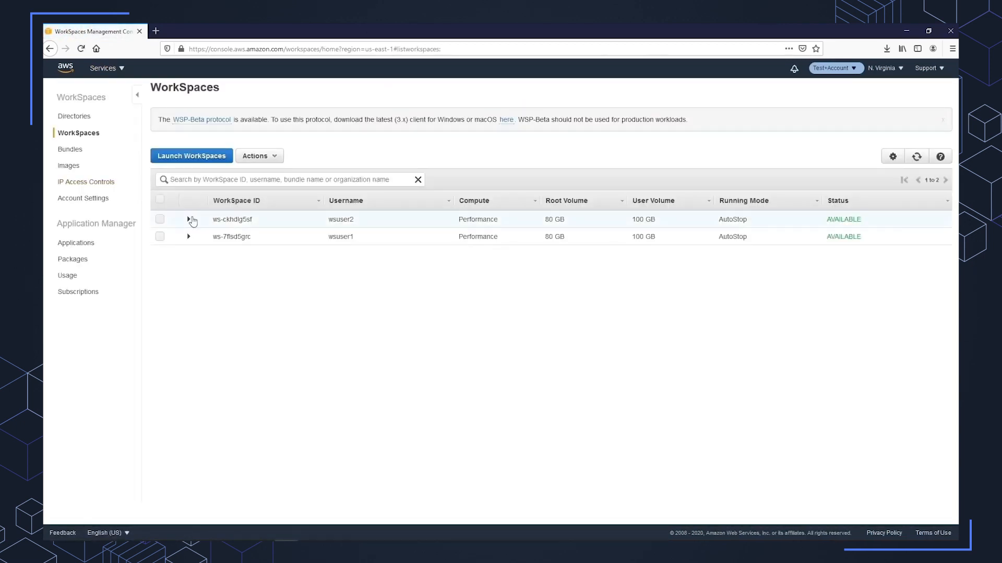
click(192, 238)
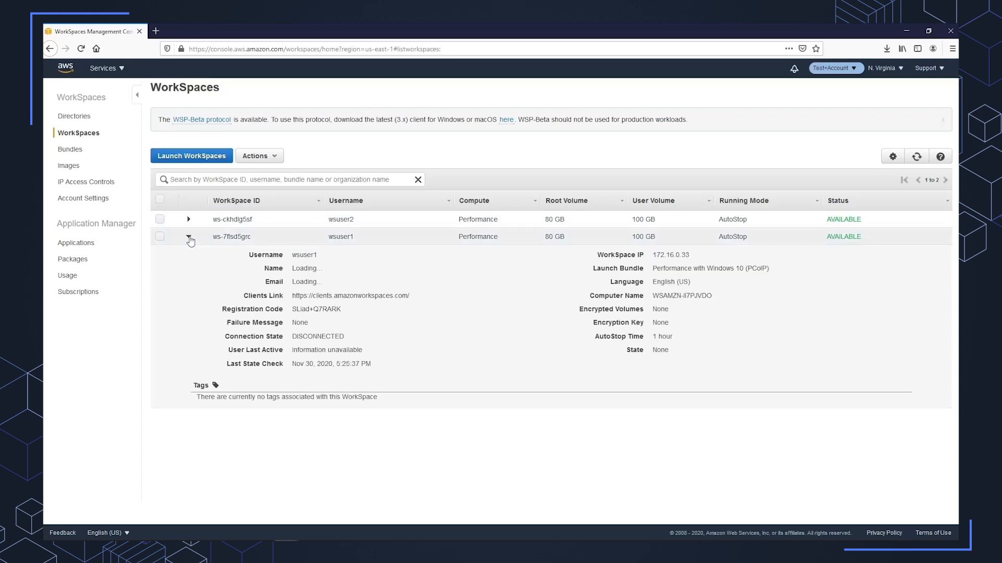
mouse_move(292, 309)
mouse_down()
mouse_move(341, 309)
mouse_move(300, 297)
mouse_move(293, 309)
mouse_up()
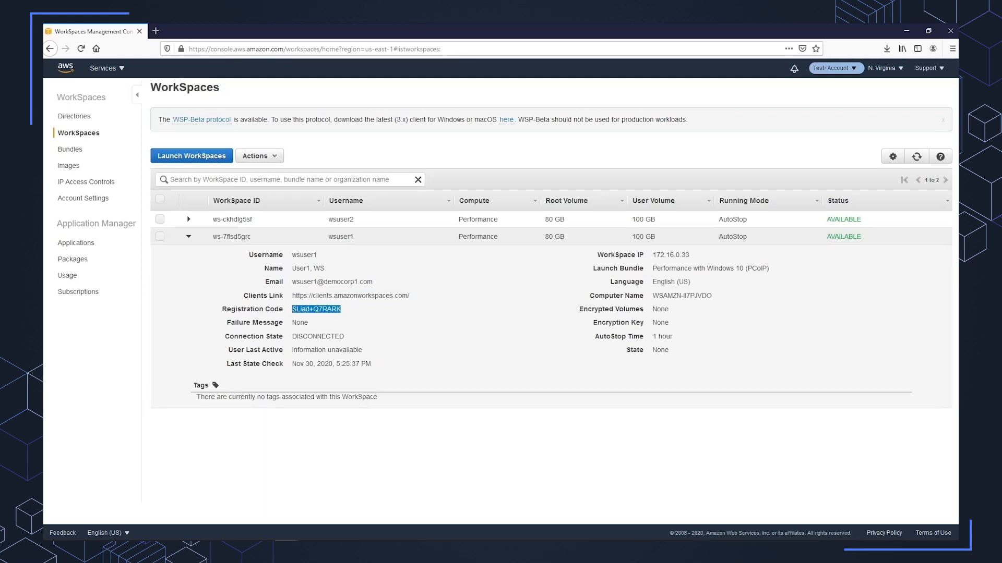
Switch to the Amazon WorkSpaces client and continue to the login page with wsuser1's registration code.
click(474, 541)
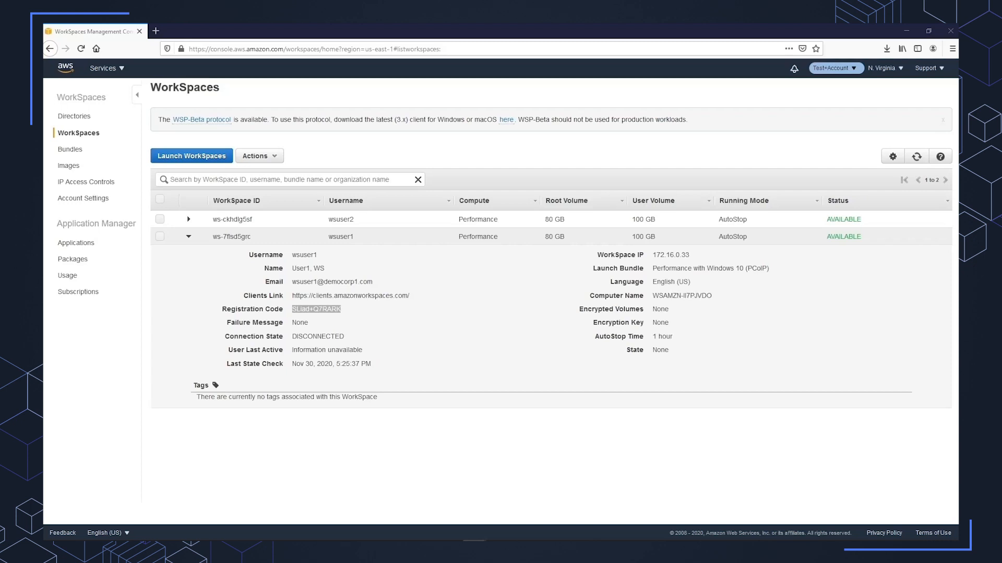
drag(43, 168, 442, 162)
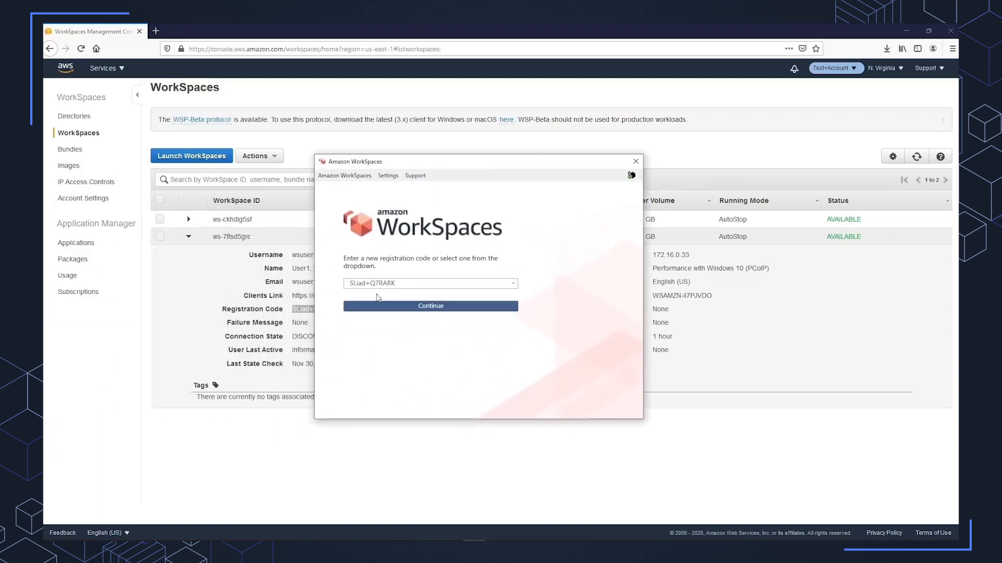
click(406, 307)
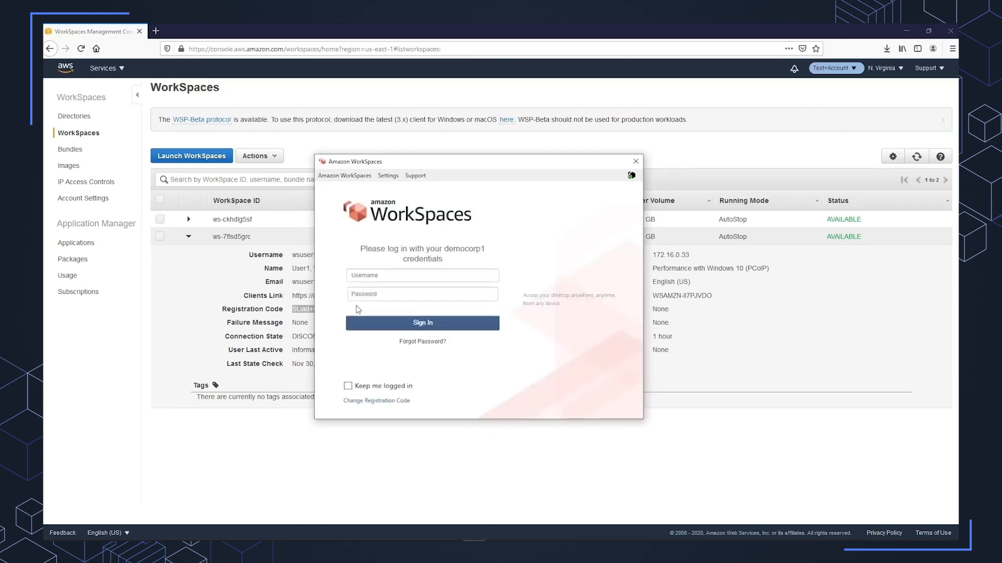
Sign in to the WorkSpaces client with the username wsuser1 and the account password.
click(386, 273)
text(wsuser1)
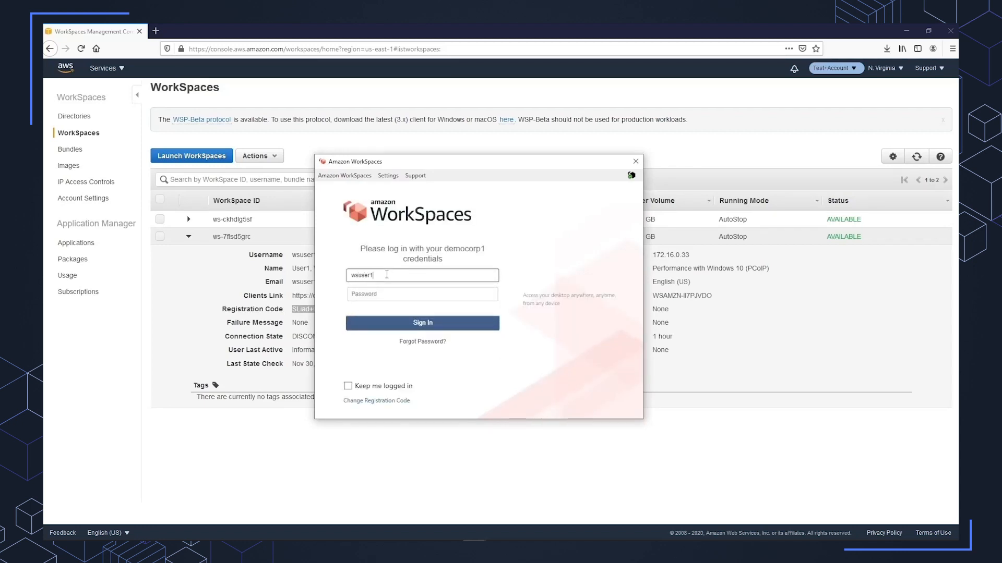
key(Tab)
text(••••••)
key(Return)
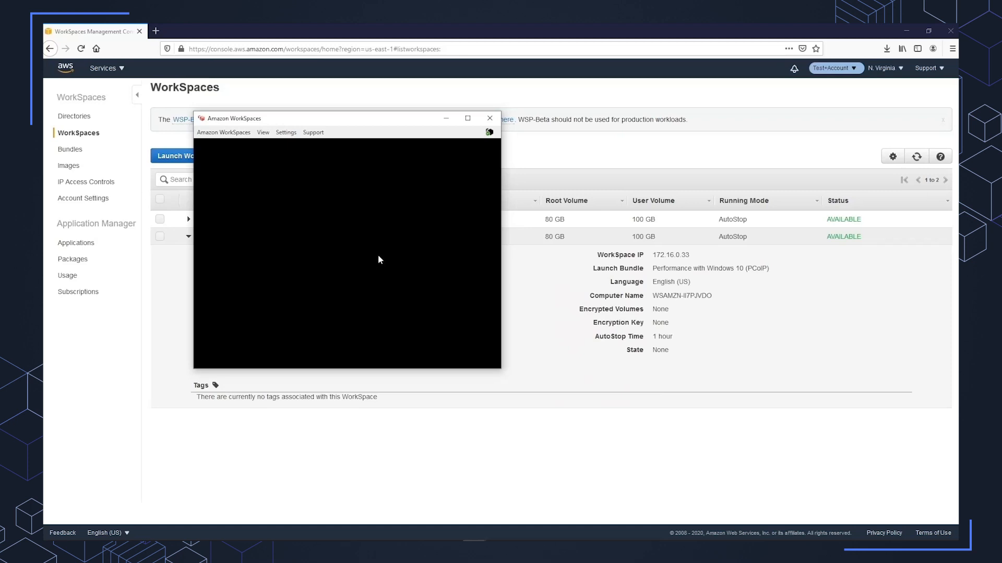
Maximize the WorkSpace session and allow the PC to be discoverable on the network.
click(467, 118)
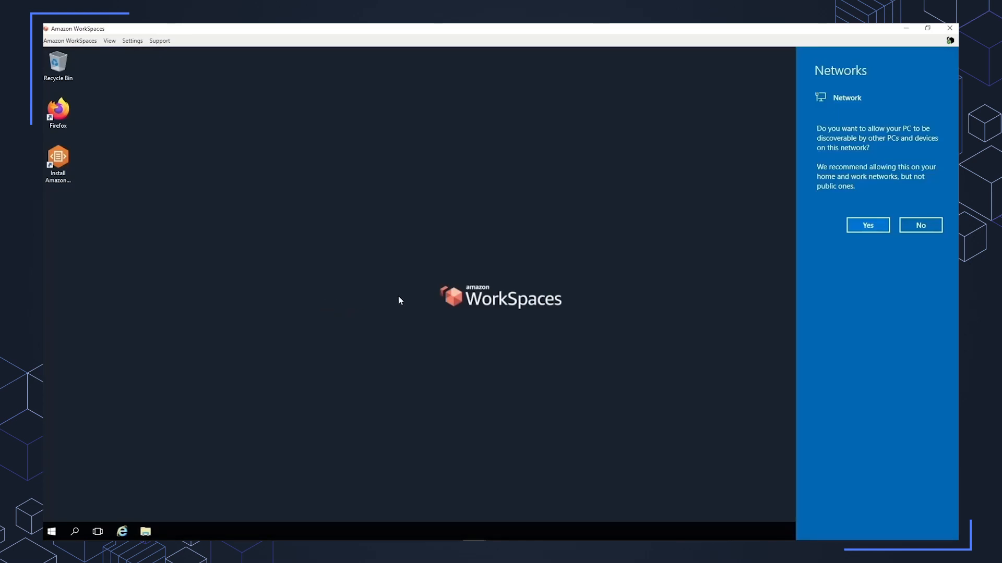
click(856, 225)
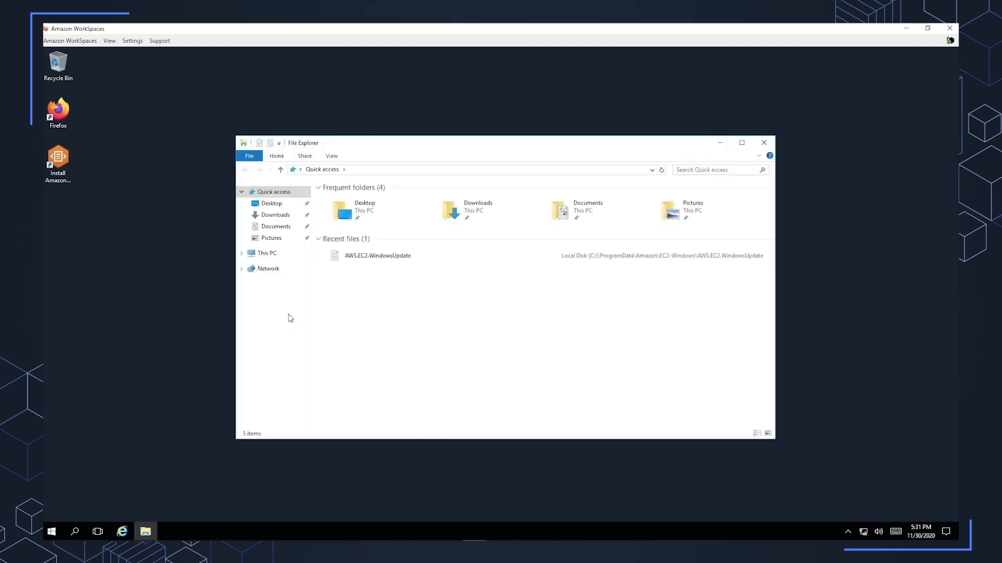
View the Downloads and Documents folders in the WorkSpace's File Explorer.
click(276, 216)
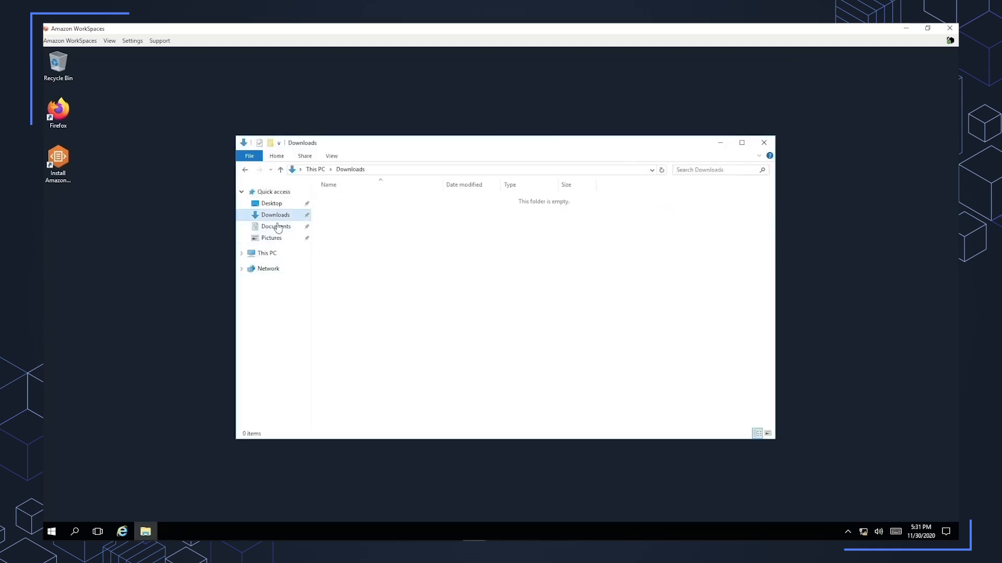
click(281, 230)
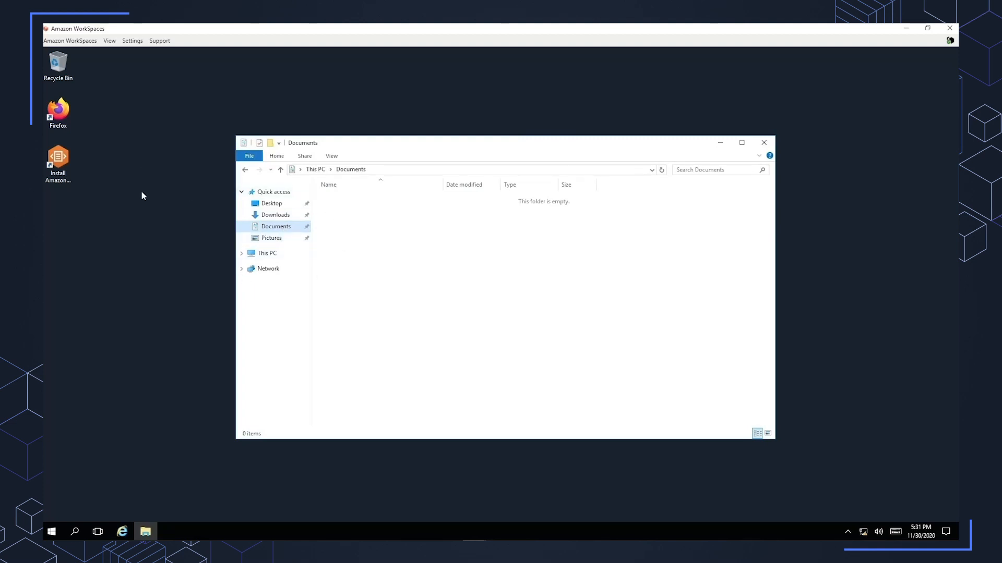
Review the WorkSpaces client's restart and disconnect commands and its proxy server settings, cancelling without changes.
click(73, 41)
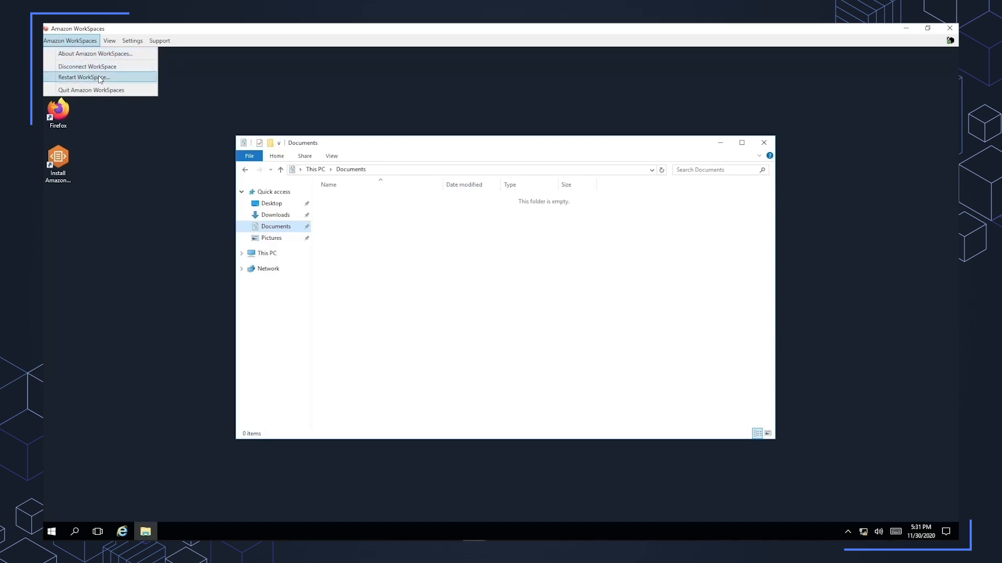
mouse_move(111, 42)
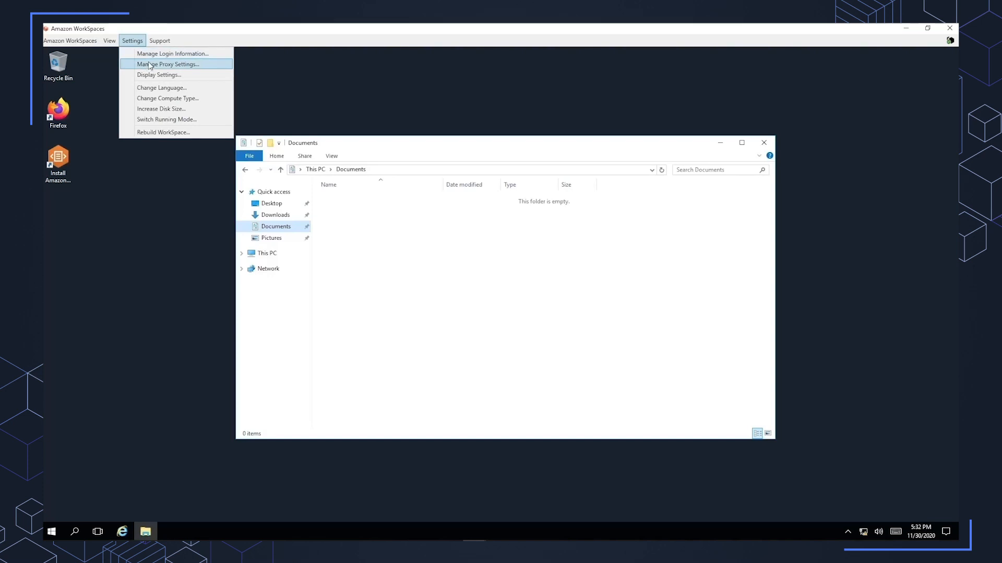
click(149, 65)
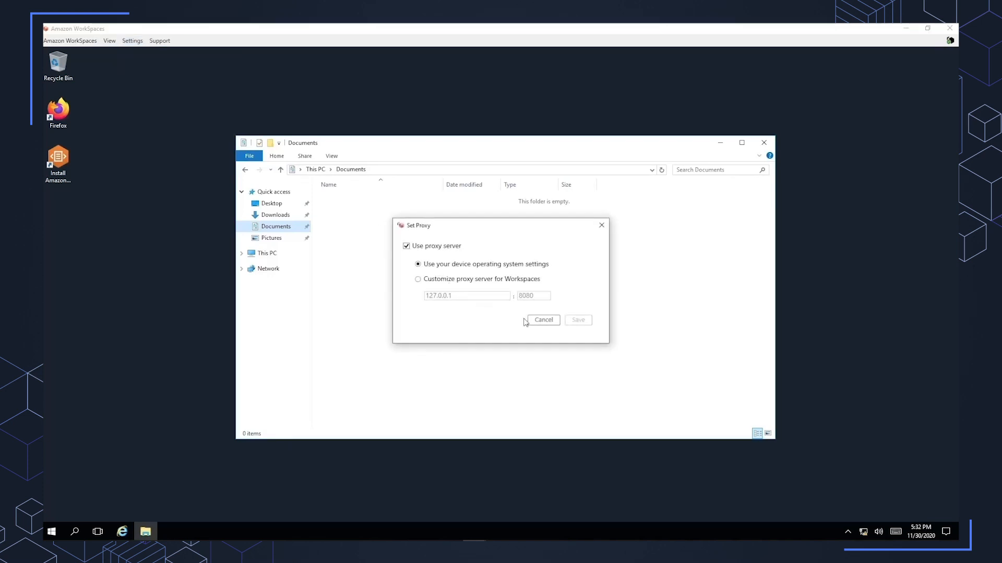
click(543, 321)
View the client's display settings with the High DPI Mode option, and cancel without changes.
click(132, 41)
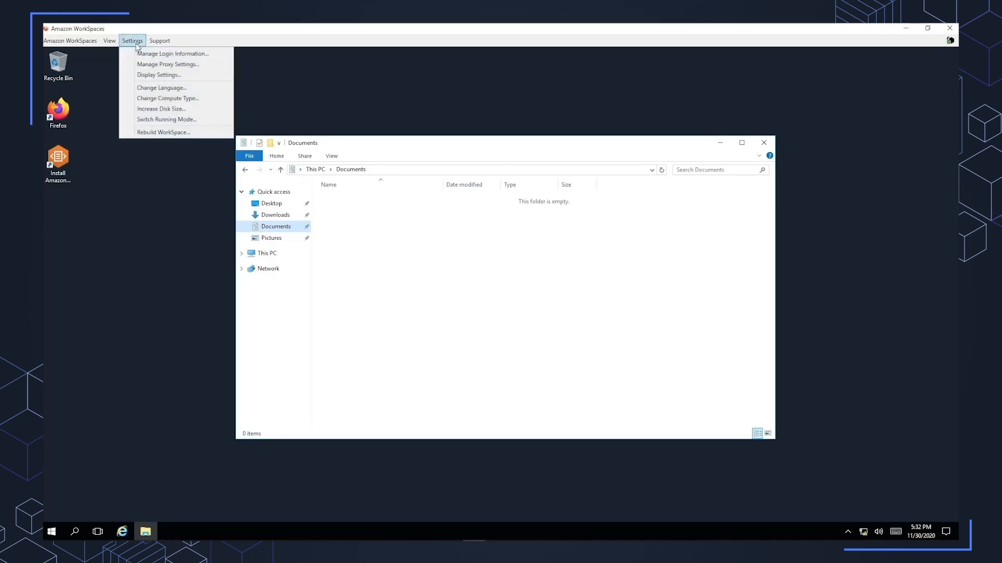
click(148, 75)
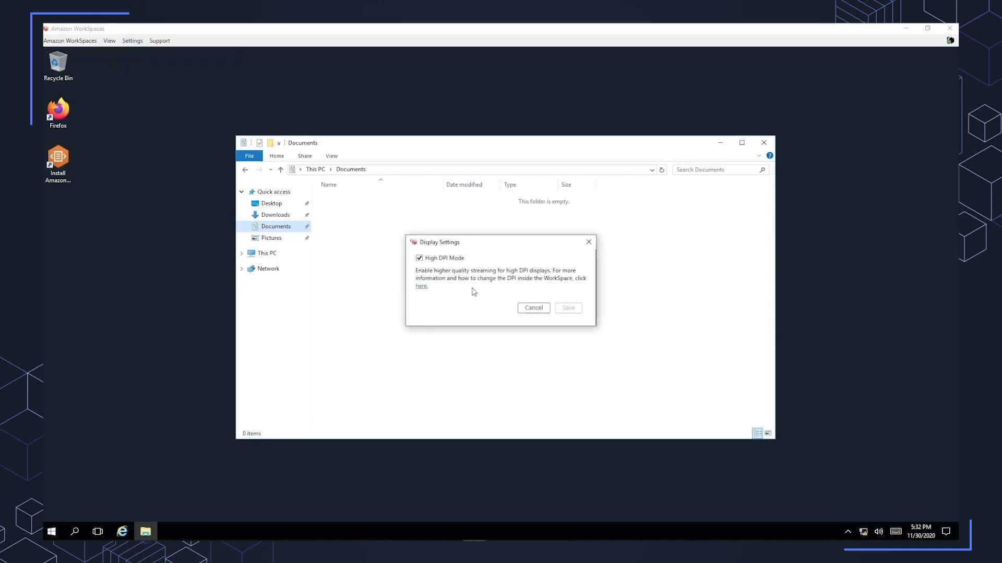
click(533, 308)
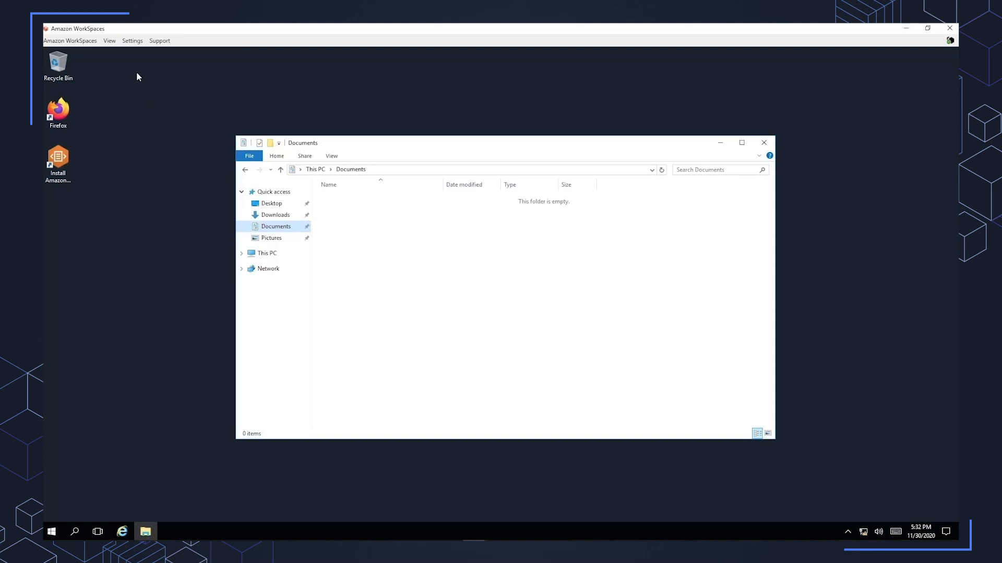
click(133, 42)
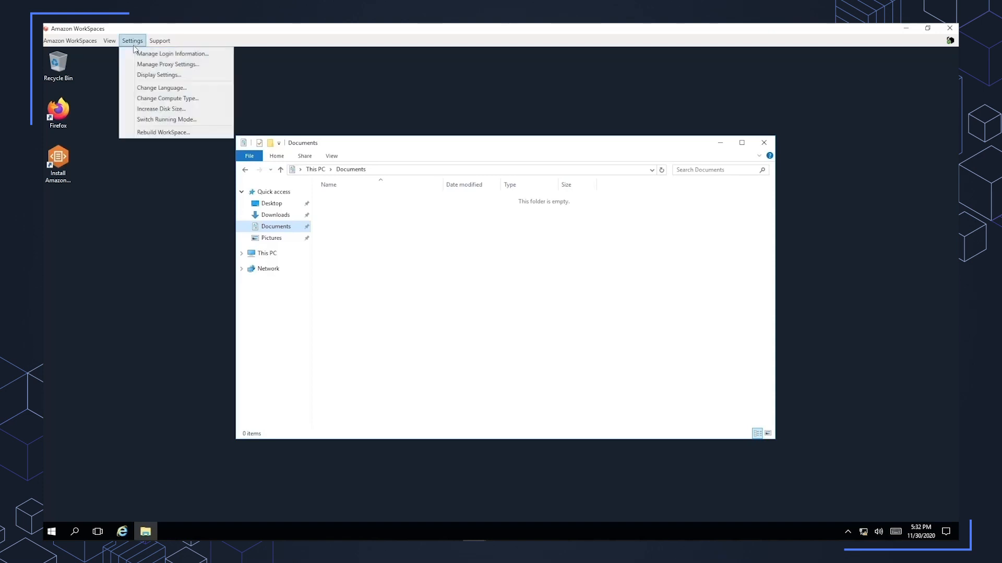
click(146, 73)
click(533, 308)
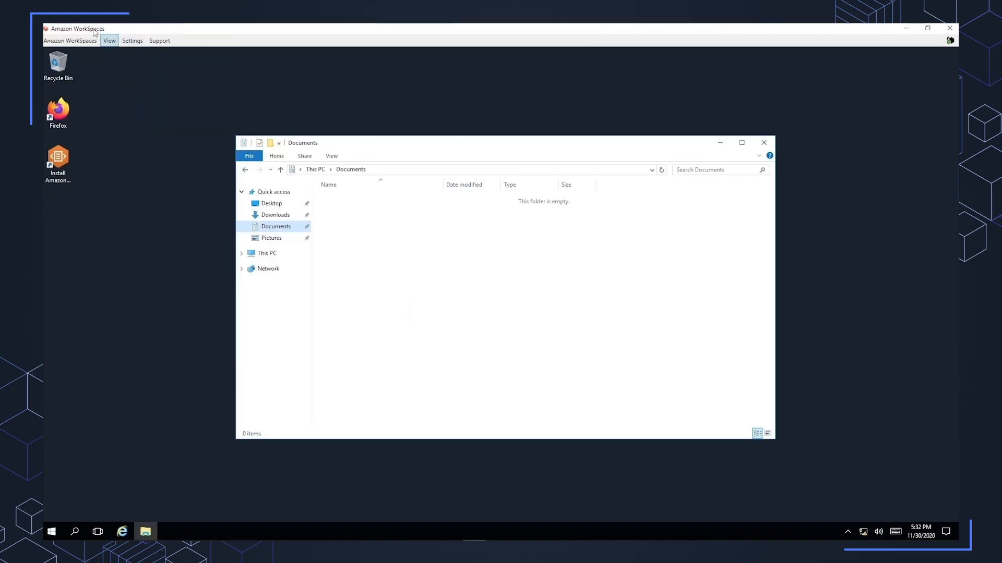
Change the WorkSpaces client language to Español and save the choice.
click(129, 42)
click(153, 87)
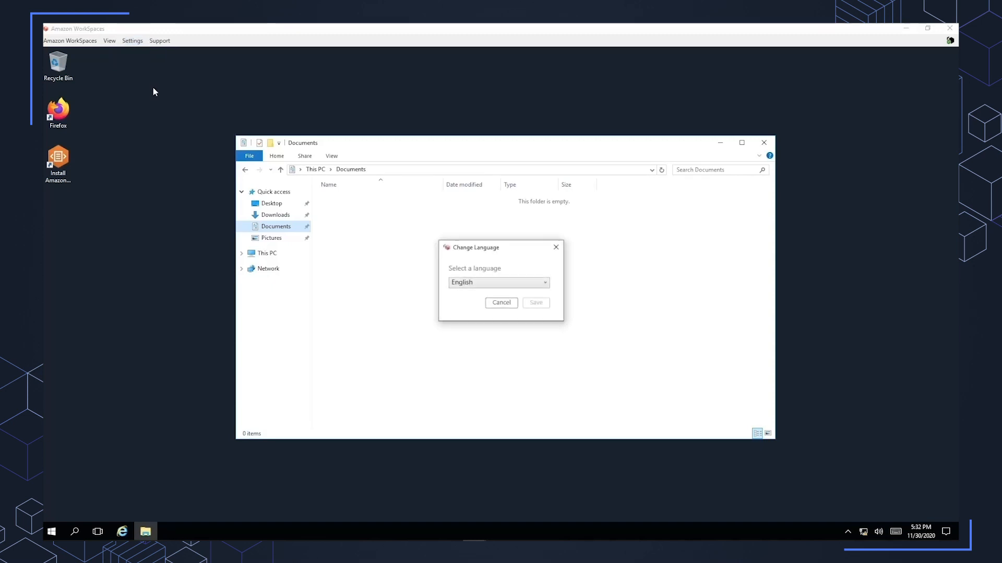
click(476, 284)
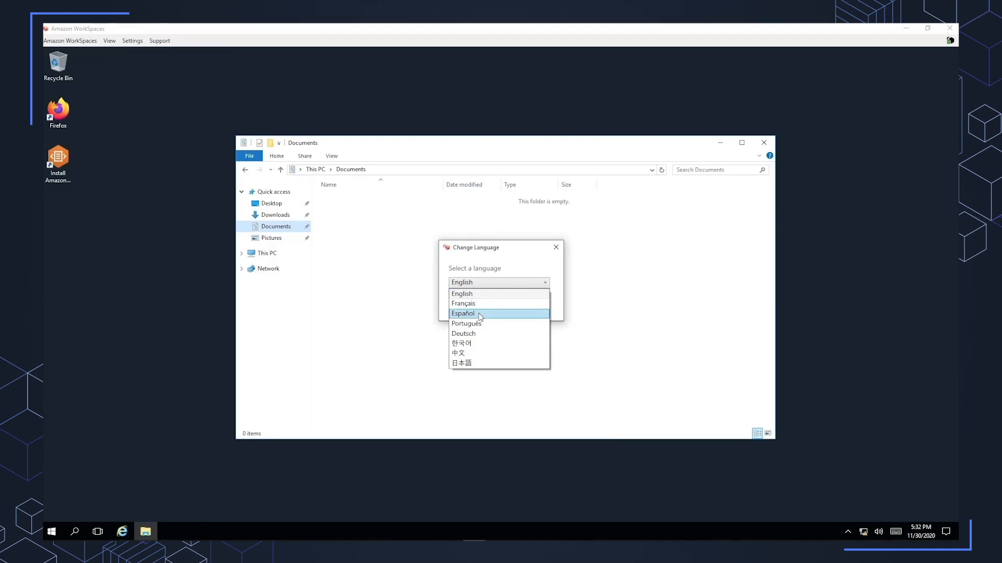
click(478, 312)
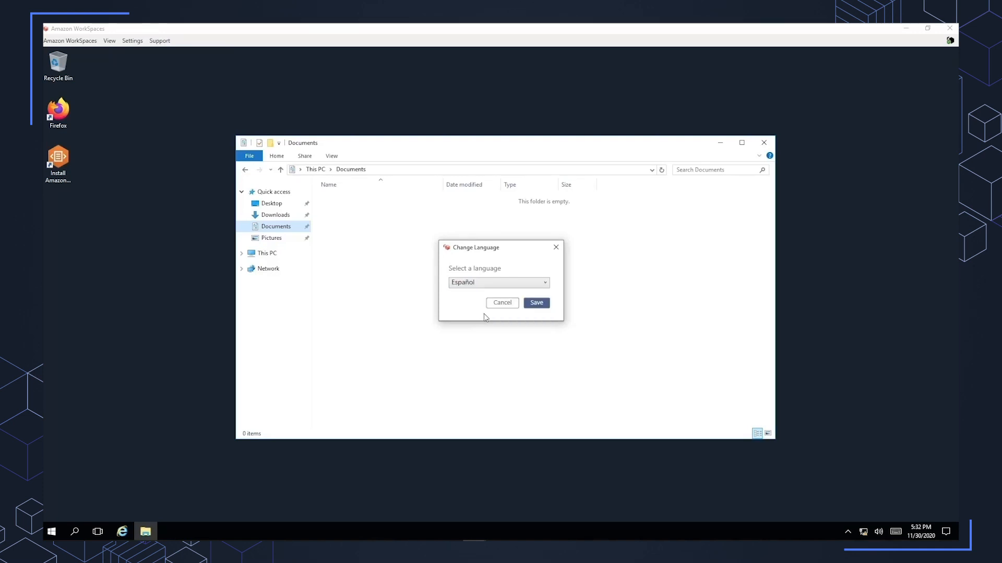
click(536, 305)
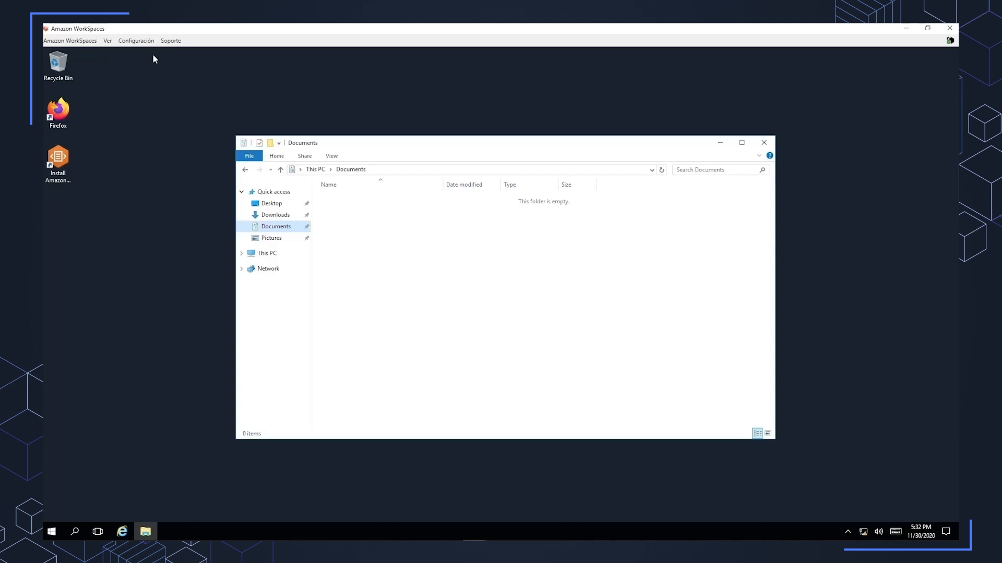
Set the WorkSpaces client language back to English and save it.
click(139, 42)
click(172, 89)
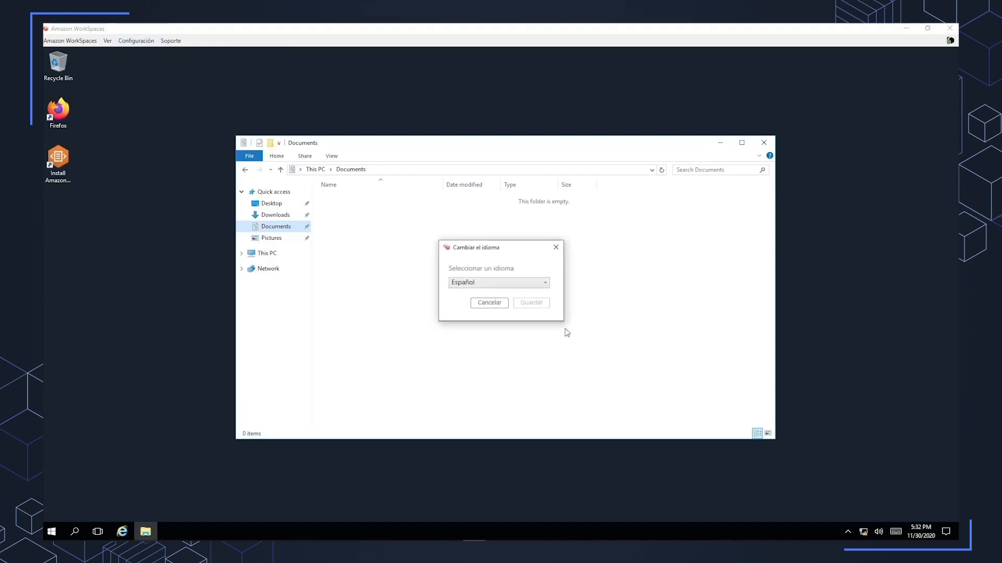
click(505, 282)
click(516, 296)
click(531, 303)
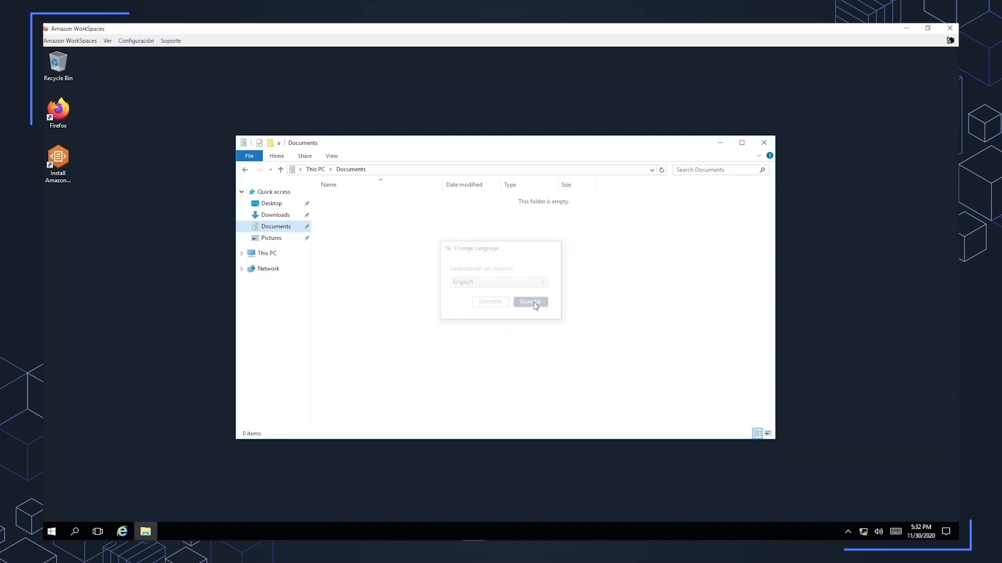
Review the WorkSpace's compute type choices and the disk size increase option, cancelling both dialogs.
click(132, 42)
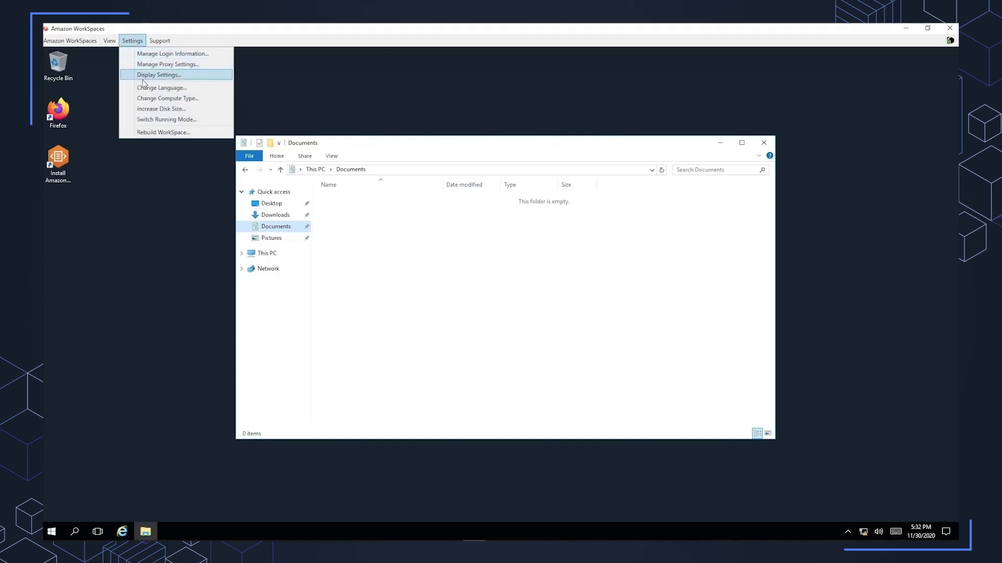
click(148, 100)
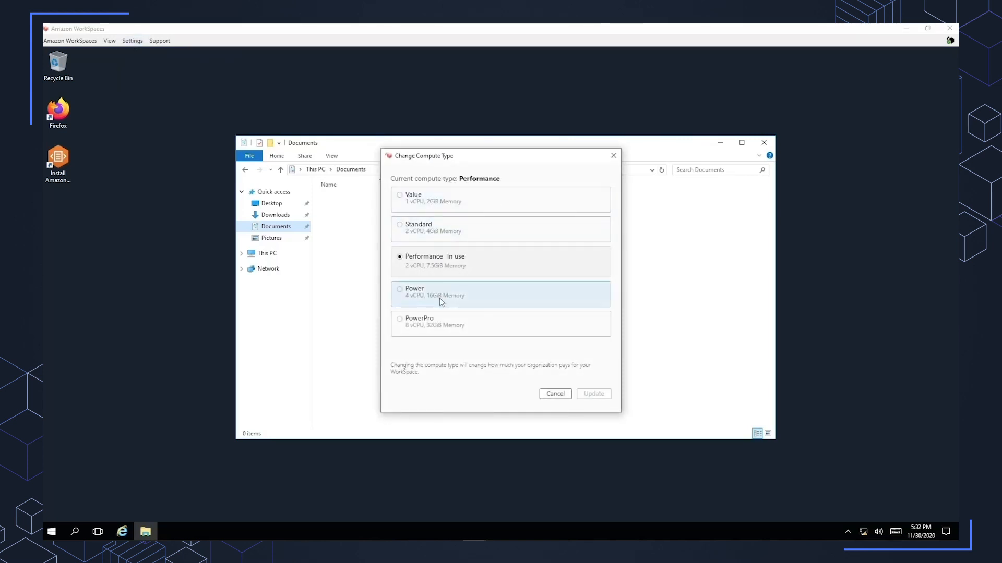
click(554, 394)
click(129, 42)
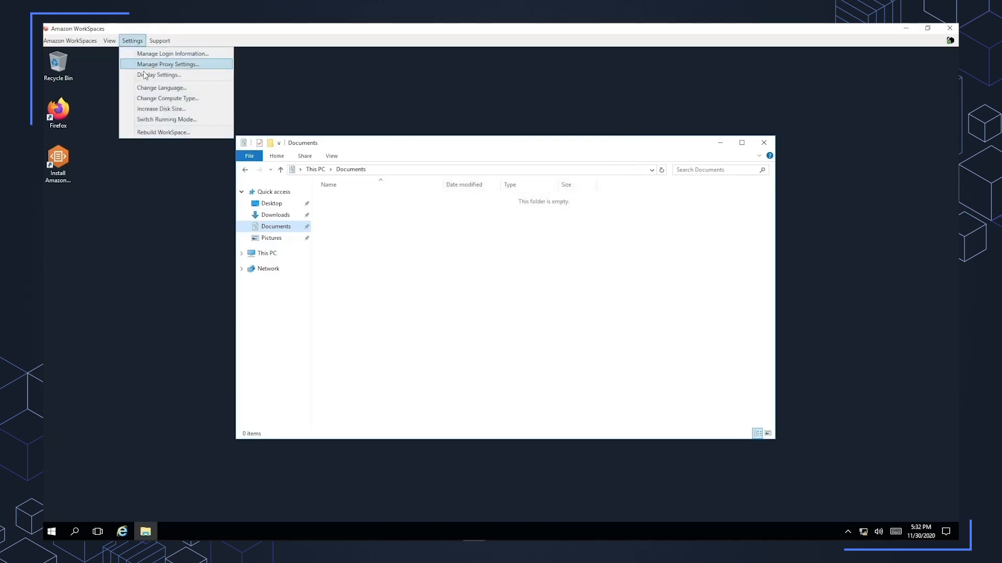
click(155, 109)
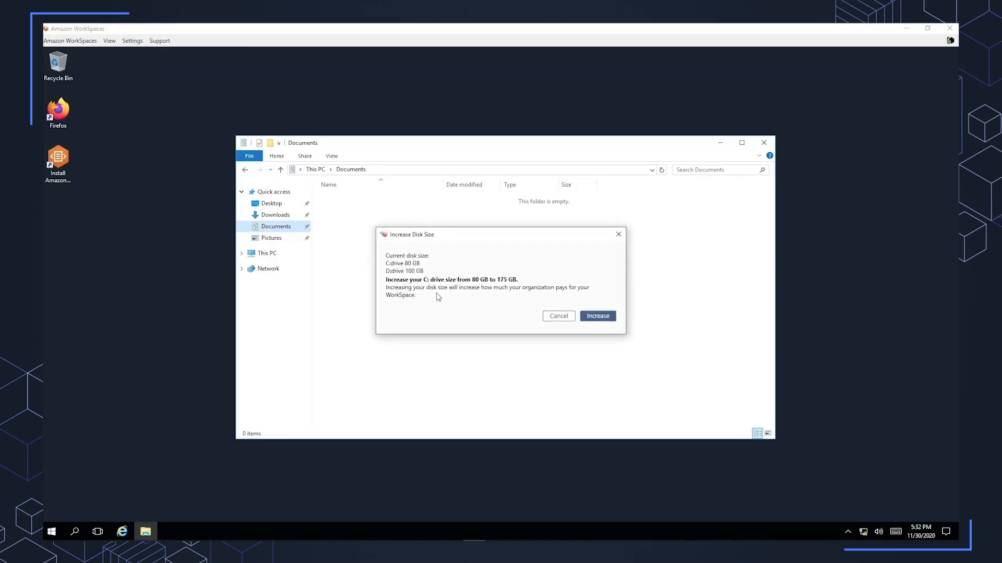
click(557, 317)
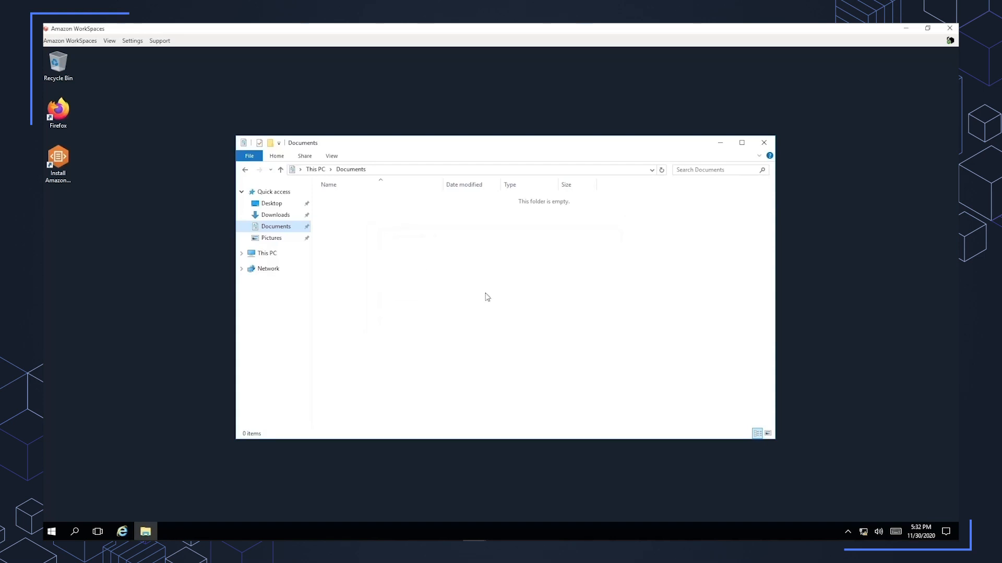
Review the AlwaysOn and AutoStop running modes, keep AutoStop selected, and cancel without switching.
click(132, 41)
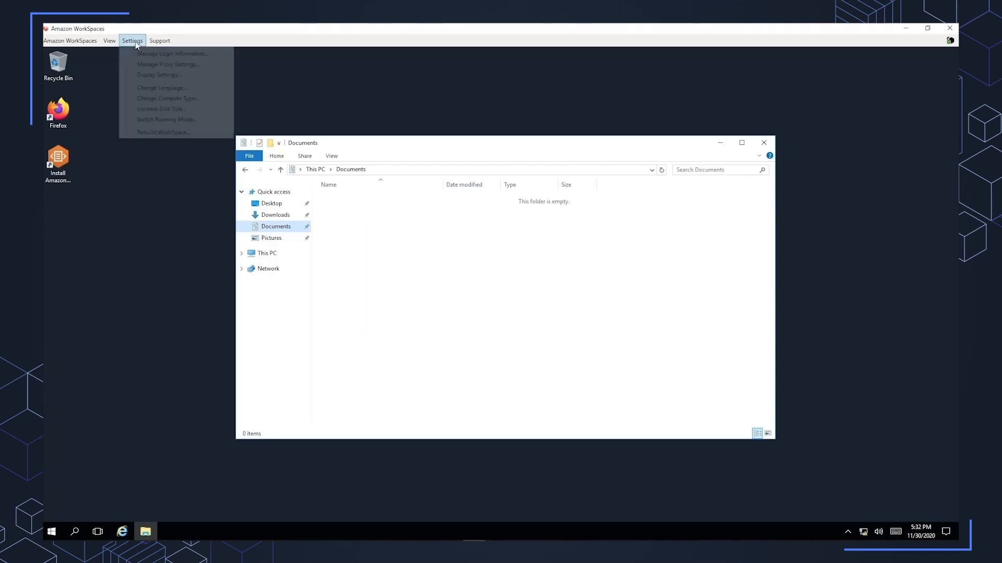
click(159, 120)
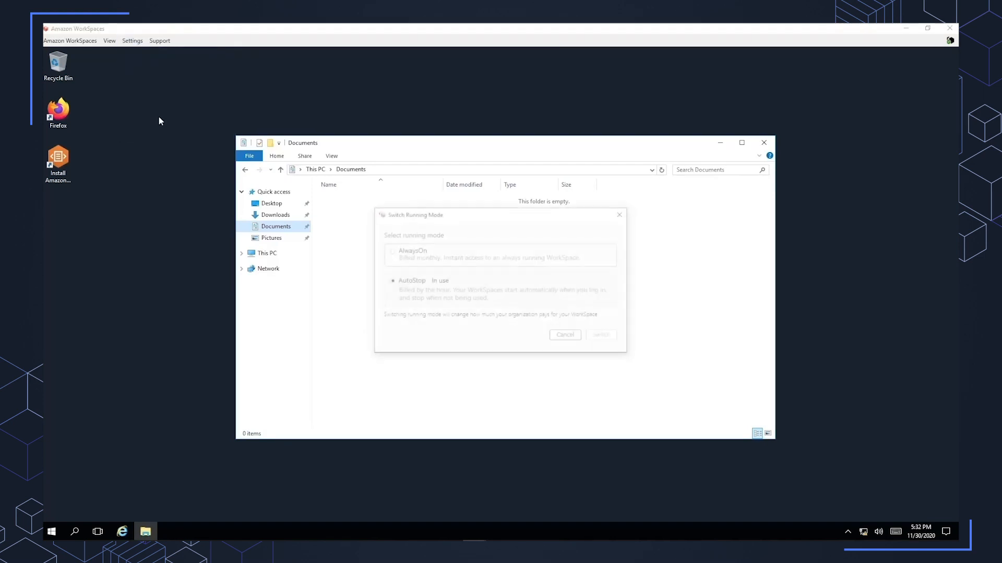
click(426, 286)
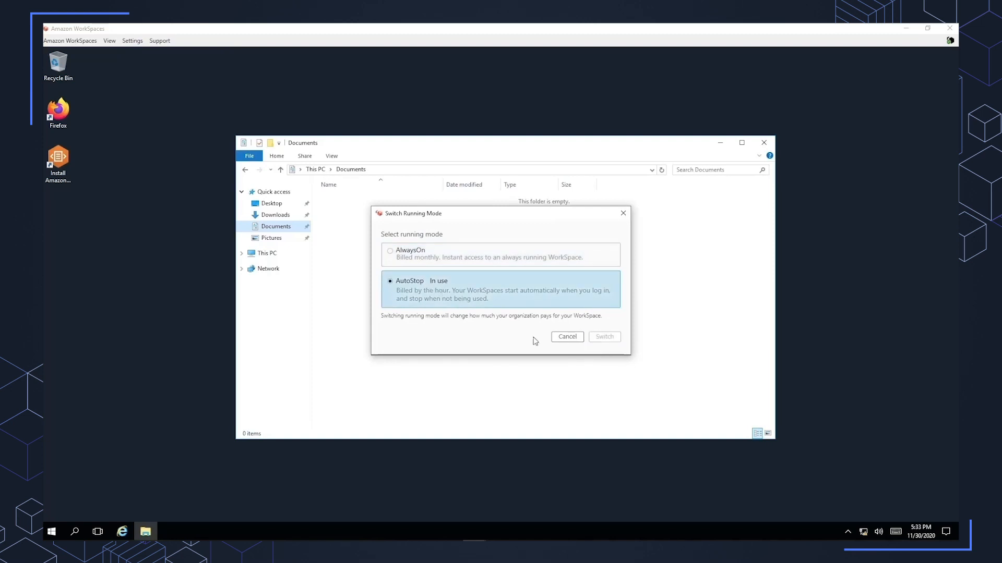
click(568, 337)
Review the rebuild information for the WorkSpace, cancel without rebuilding, and close the File Explorer window.
click(138, 42)
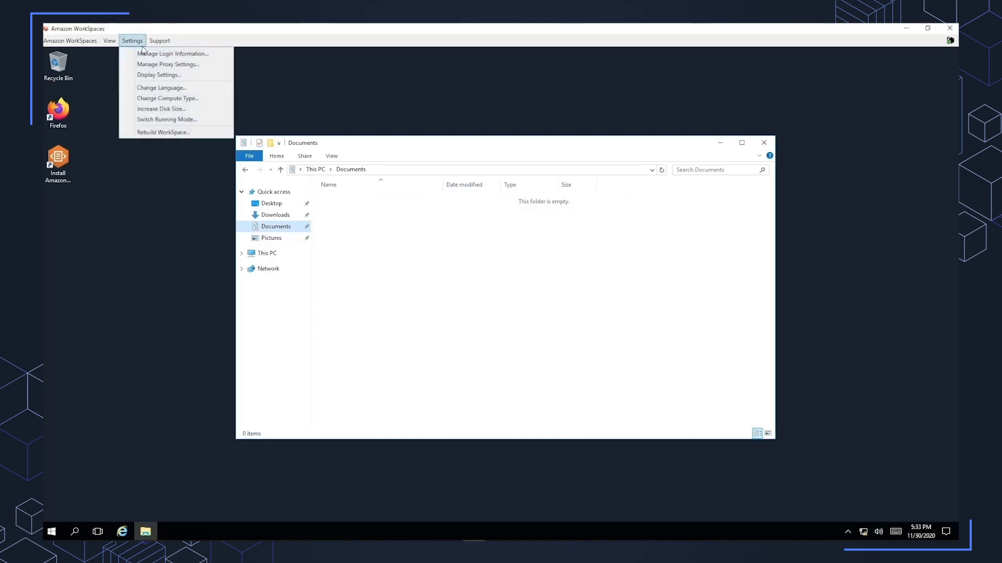
click(163, 132)
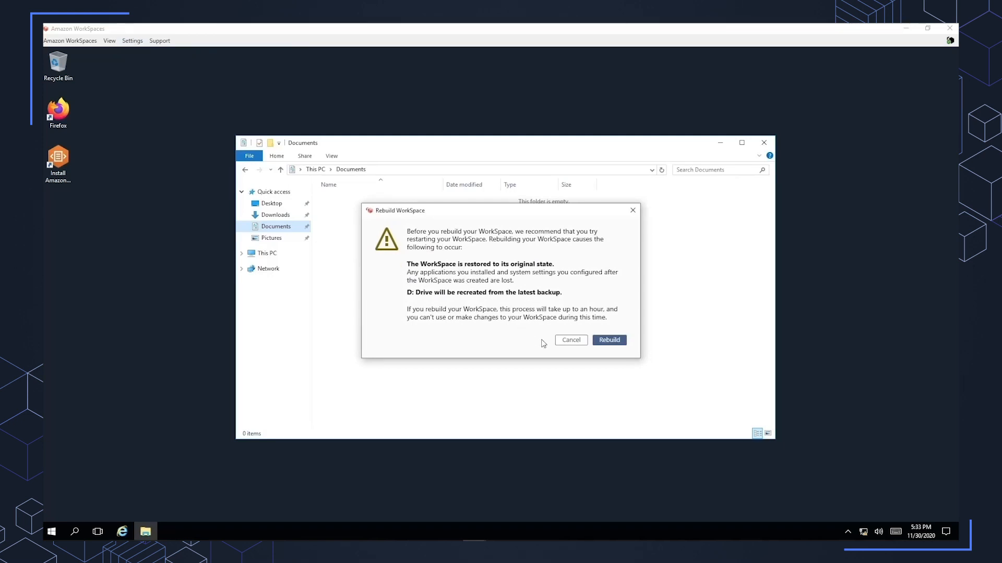
click(567, 344)
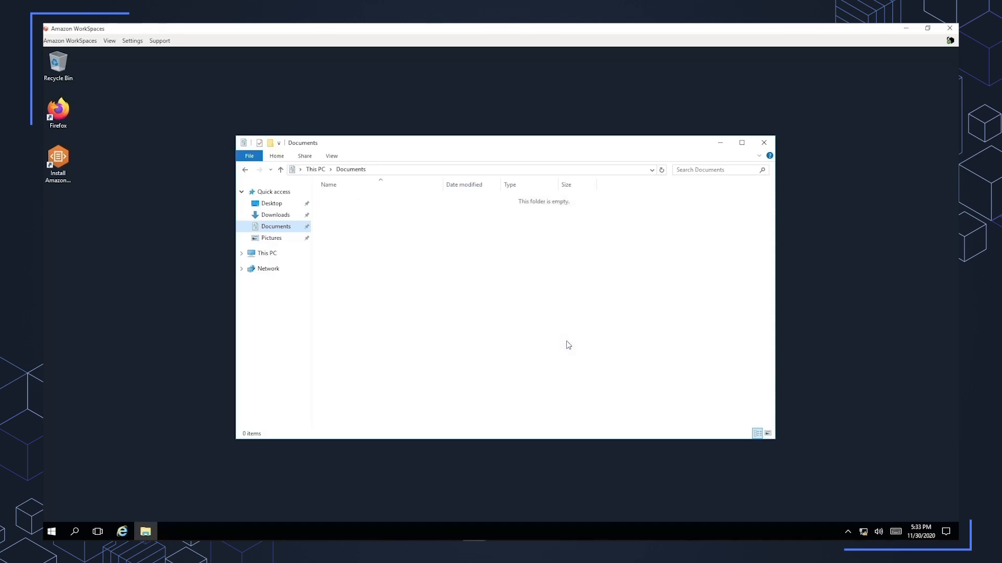
click(765, 144)
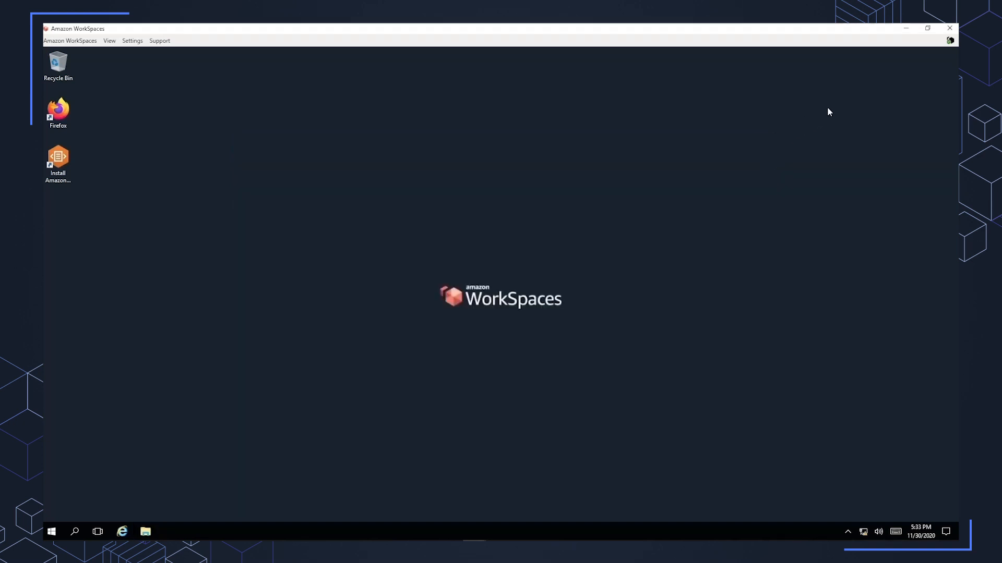